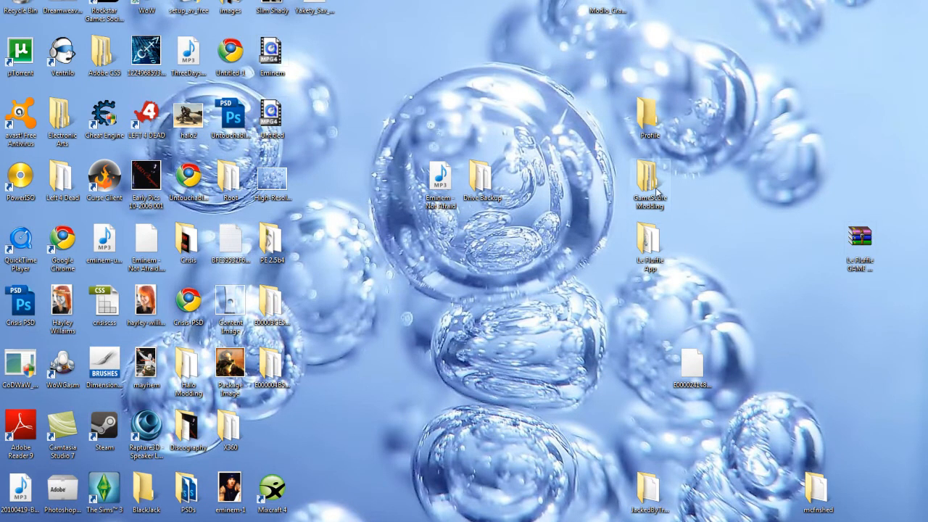
Look inside the Le Fluffie App and GameScore Modding folders, then close them.
{"action": "double_click", "coordinate": [653, 247]}
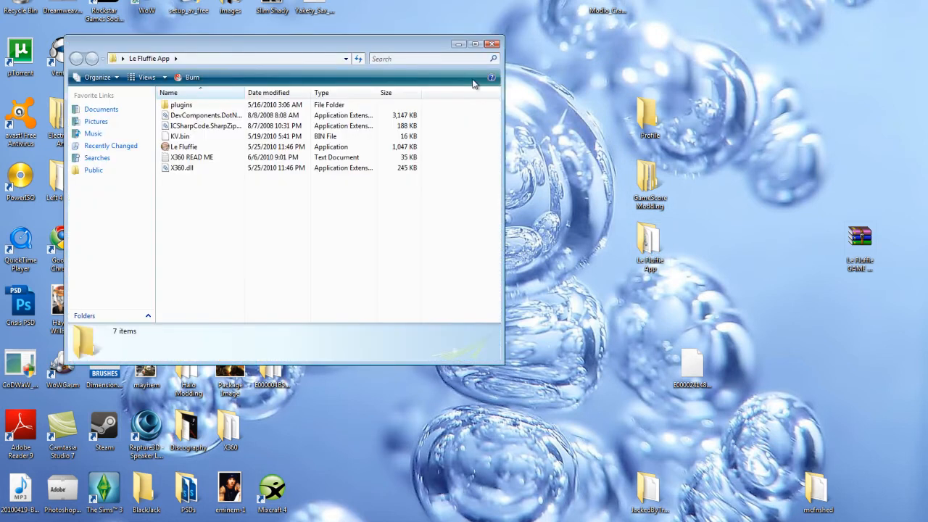
{"action": "left_click", "coordinate": [492, 44]}
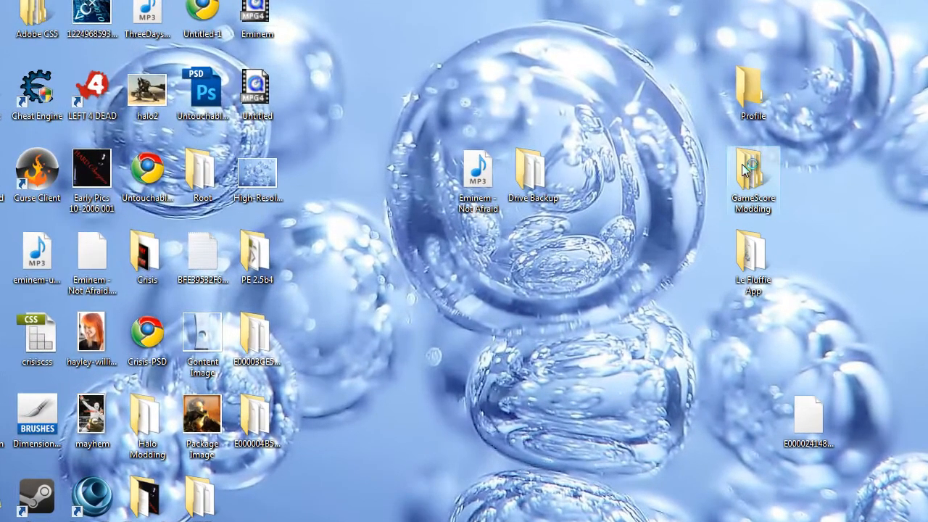
{"action": "double_click", "coordinate": [653, 176]}
{"action": "left_click", "coordinate": [176, 107]}
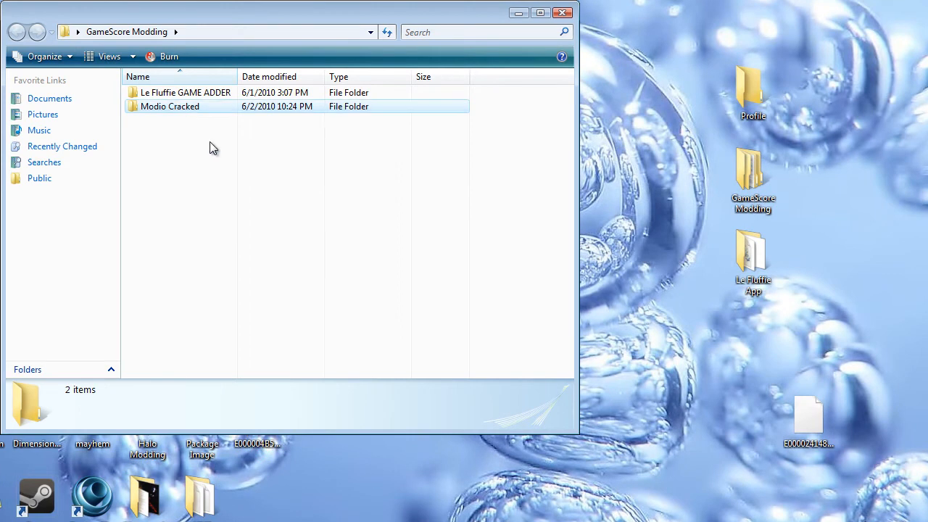
{"action": "left_click", "coordinate": [562, 15]}
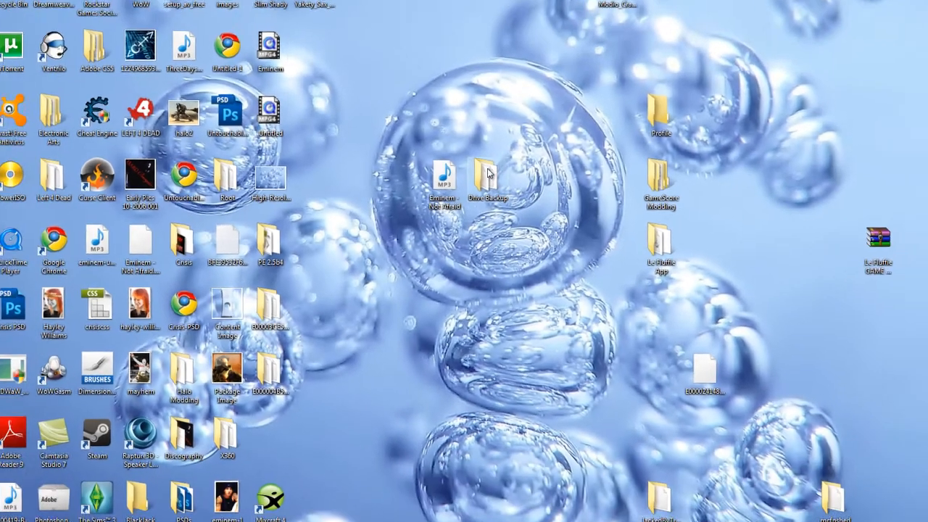
Move Xplorer360 from Drive Backup onto the desktop, placing it below Le Fluffie App.
{"action": "double_click", "coordinate": [530, 174]}
{"action": "left_click", "coordinate": [482, 233]}
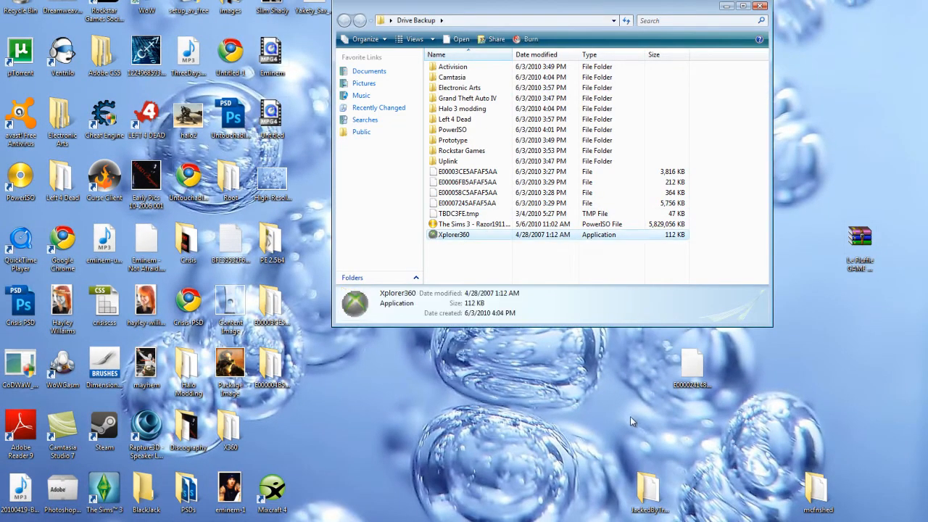
{"action": "left_click_drag", "start_coordinate": [633, 399], "coordinate": [632, 396]}
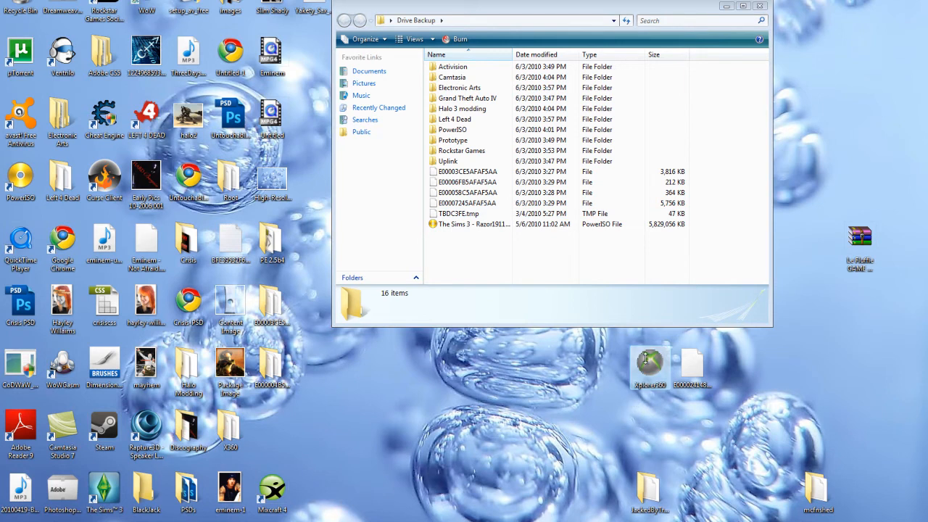
{"action": "left_click", "coordinate": [763, 4]}
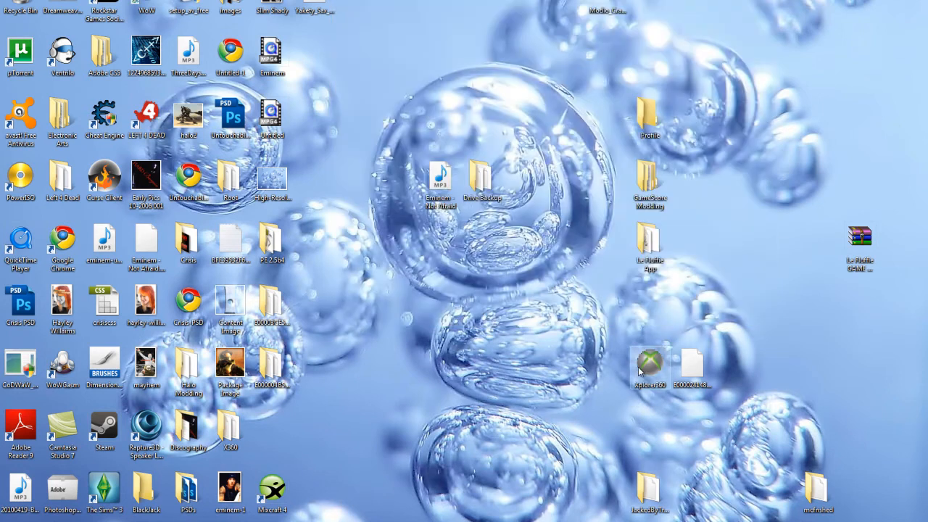
{"action": "left_click_drag", "start_coordinate": [650, 363], "coordinate": [647, 303]}
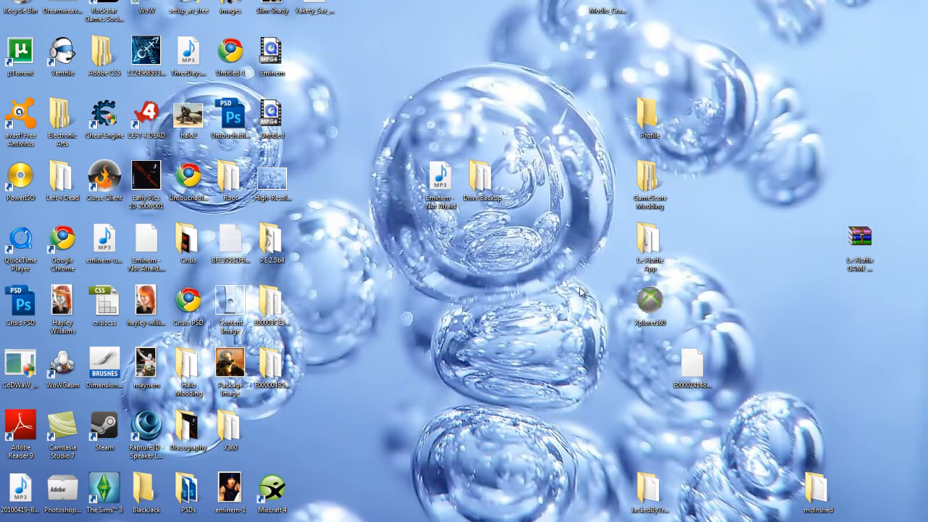
Run Xplorer360 as administrator.
{"action": "right_click", "coordinate": [648, 313]}
{"action": "left_click", "coordinate": [633, 313]}
{"action": "right_click", "coordinate": [652, 303]}
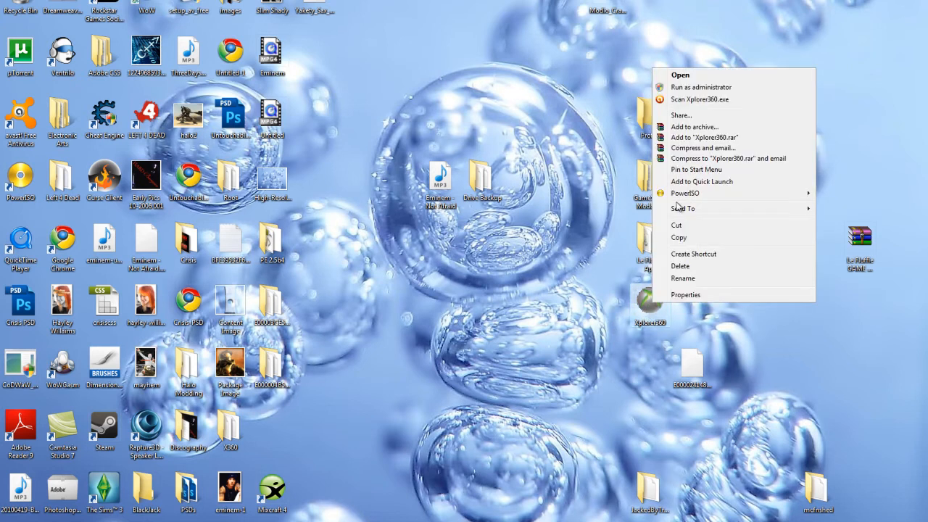
{"action": "left_click", "coordinate": [695, 88]}
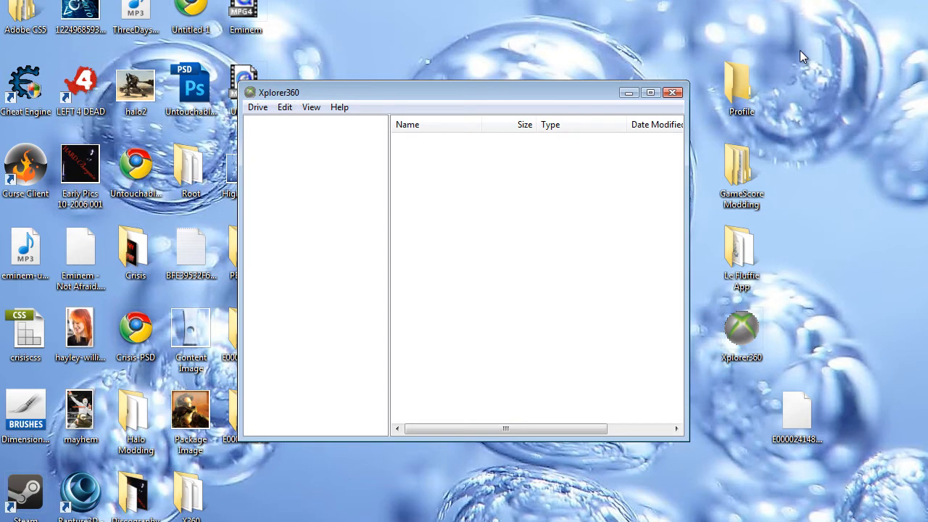
Load the Xbox 360 drive via Drive > Open > Harddrive or Memcard.
{"action": "key", "text": "alt"}
{"action": "key", "text": "Down"}
{"action": "key", "text": "Right"}
{"action": "key", "text": "Down"}
{"action": "key", "text": "Return"}
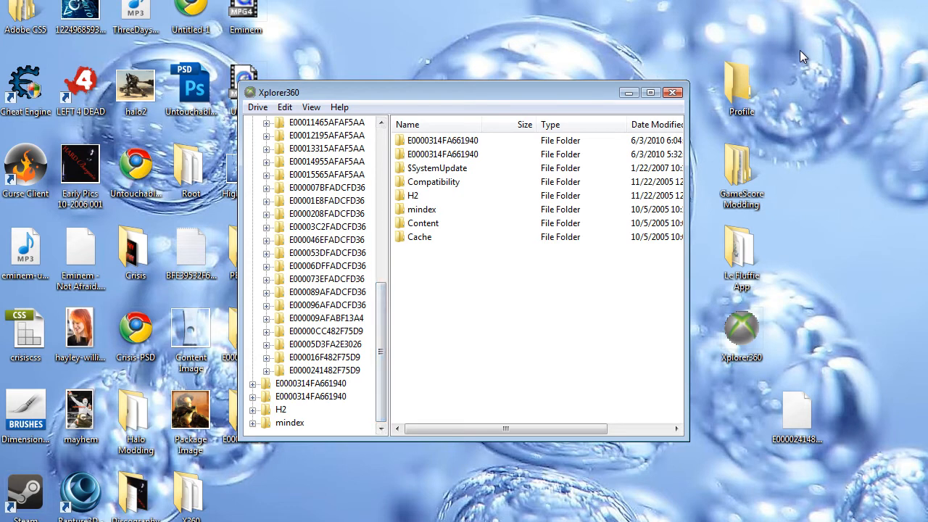
{"action": "left_click", "coordinate": [324, 371]}
{"action": "double_click", "coordinate": [425, 140]}
{"action": "double_click", "coordinate": [425, 140]}
{"action": "left_click", "coordinate": [439, 140]}
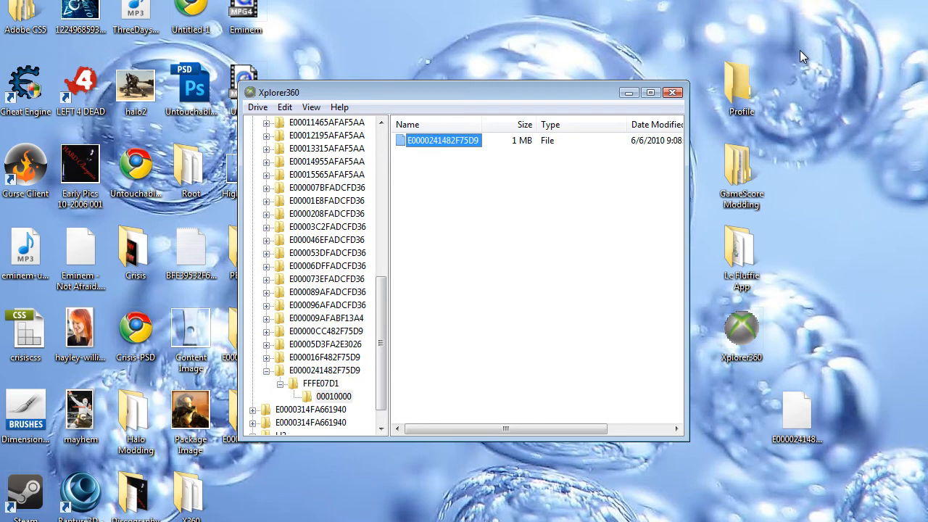
{"action": "left_click_drag", "start_coordinate": [450, 92], "coordinate": [416, 50]}
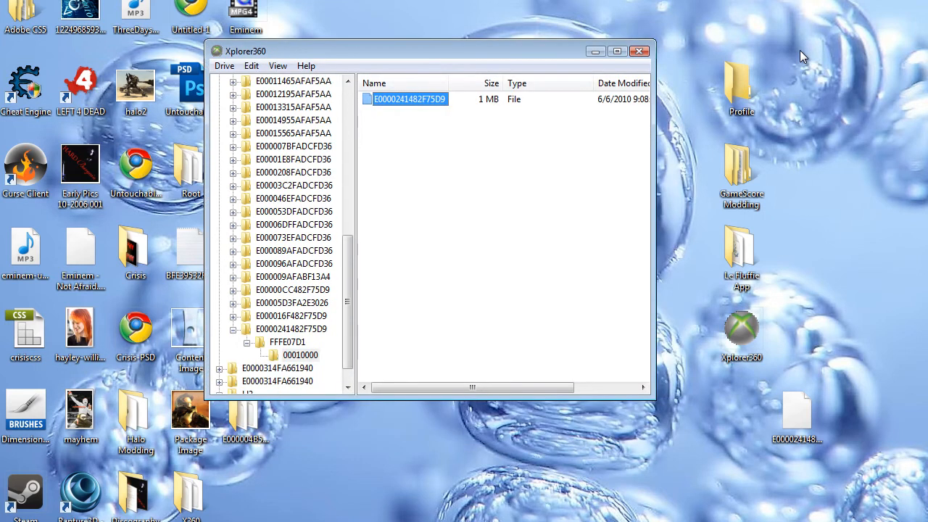
{"action": "left_click", "coordinate": [291, 329]}
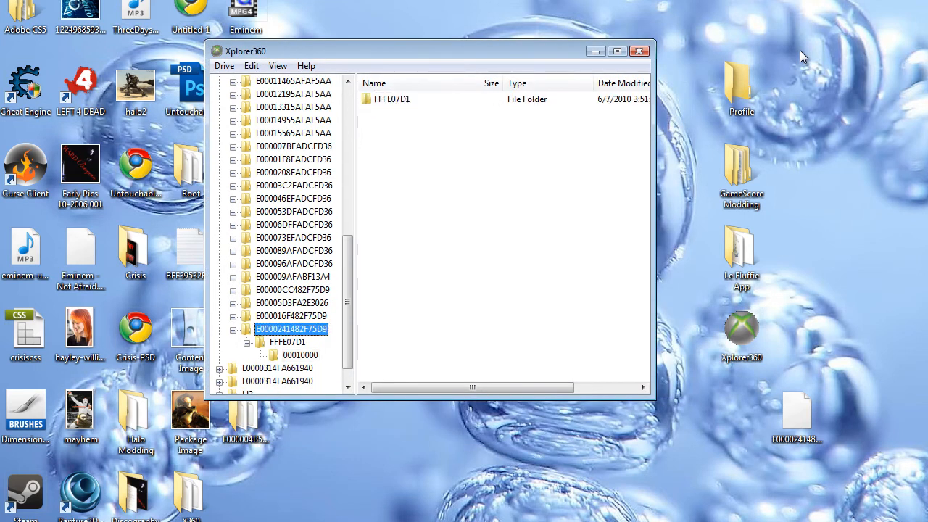
{"action": "left_click", "coordinate": [233, 330]}
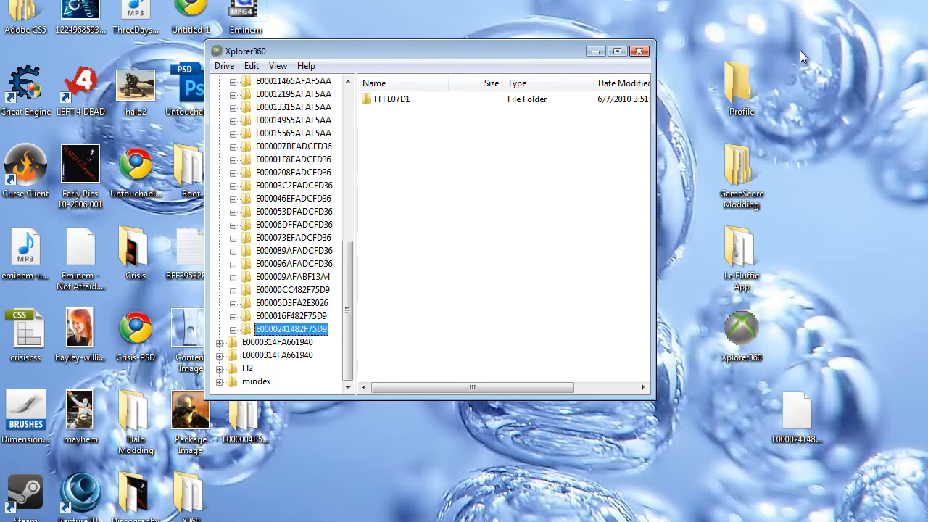
{"action": "left_click", "coordinate": [233, 330]}
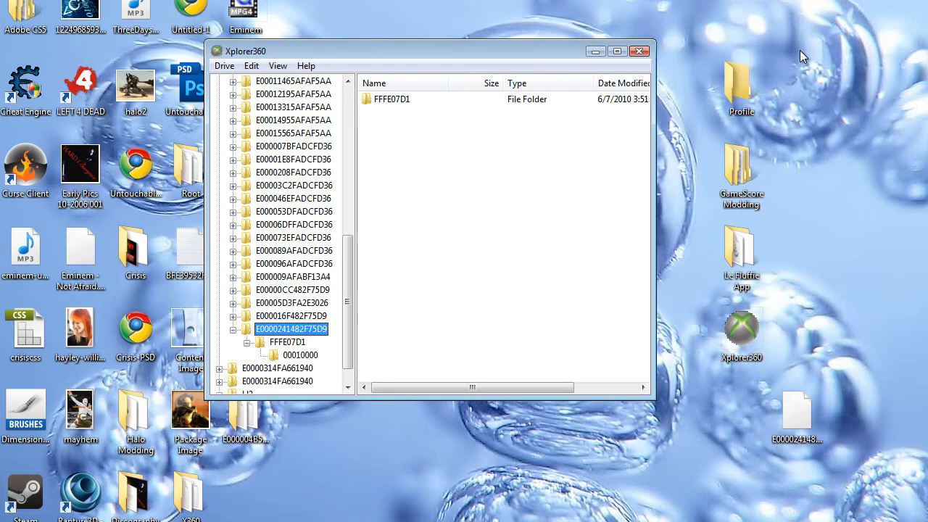
{"action": "key", "text": "Down"}
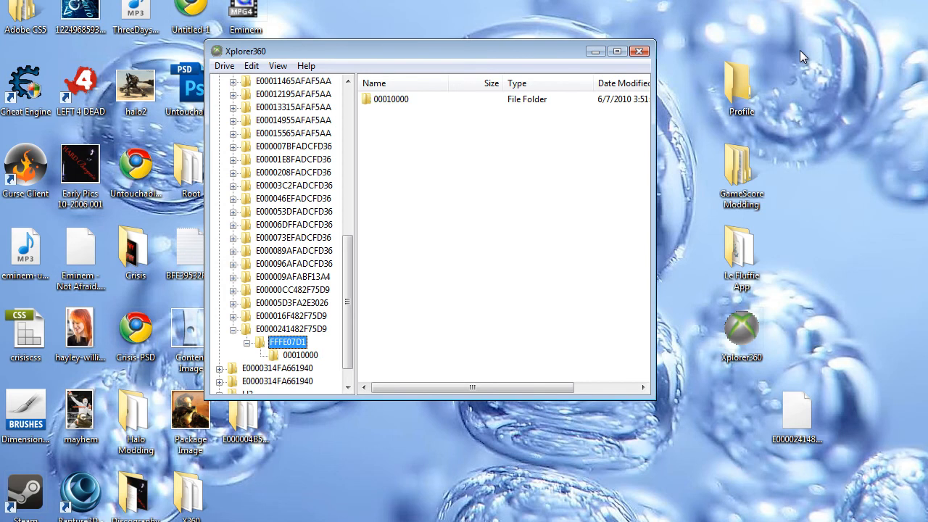
{"action": "key", "text": "Down"}
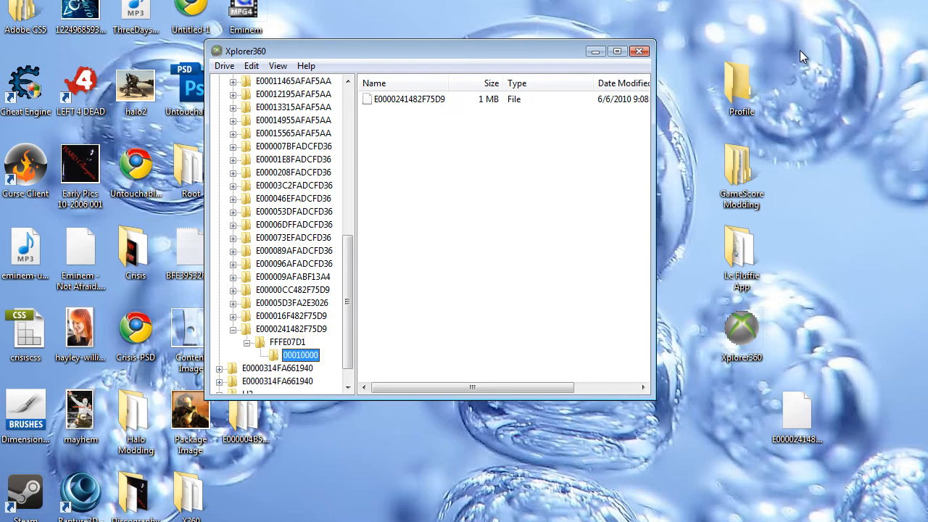
{"action": "key", "text": "Tab"}
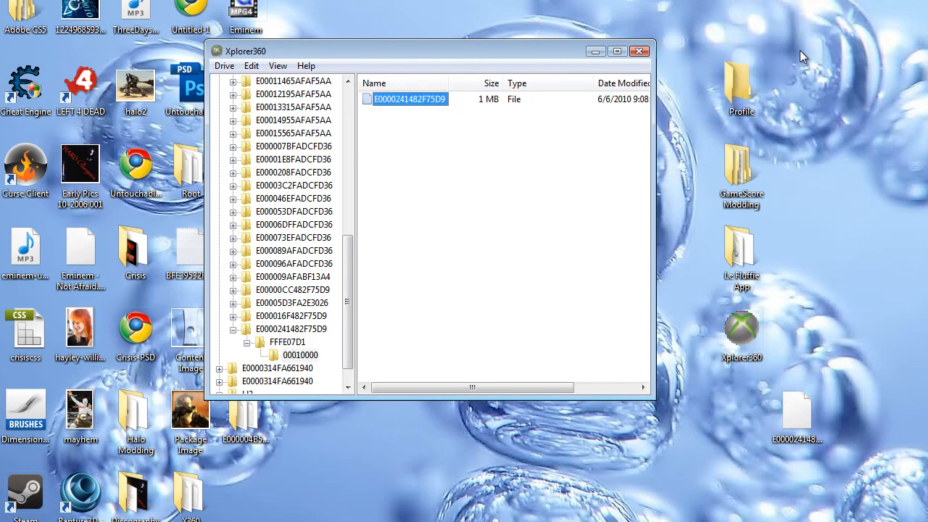
Inspect the FFFE07D1 › 00010000 folders of the E000007BFADCFD36 profile.
{"action": "left_click", "coordinate": [233, 147]}
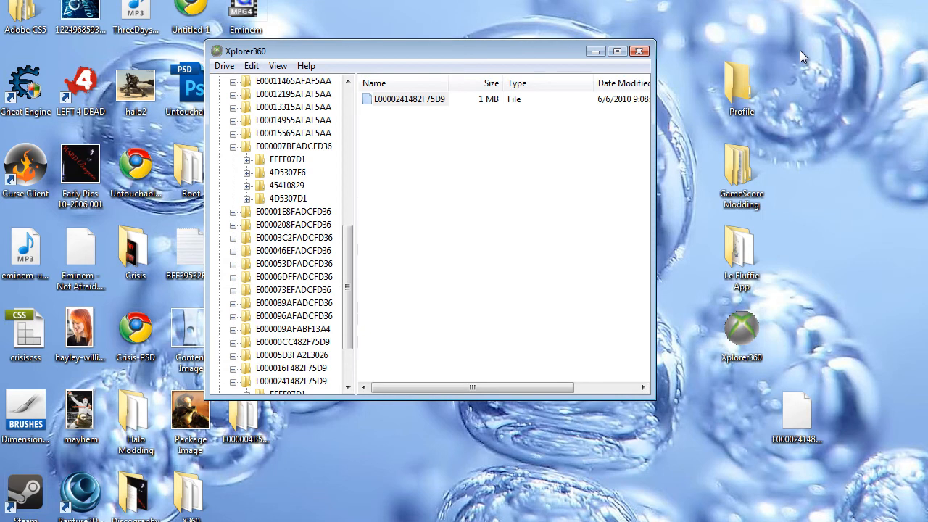
{"action": "double_click", "coordinate": [288, 160]}
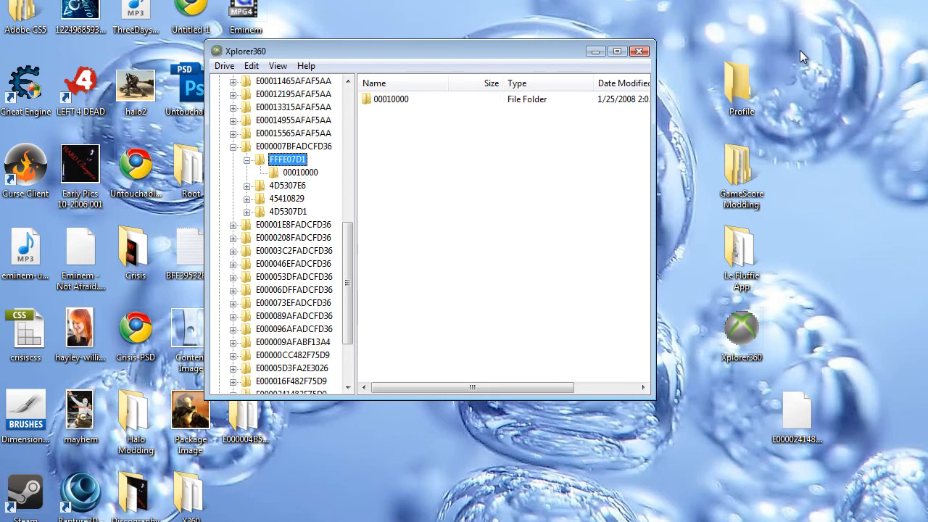
{"action": "key", "text": "Down"}
{"action": "left_click", "coordinate": [233, 147]}
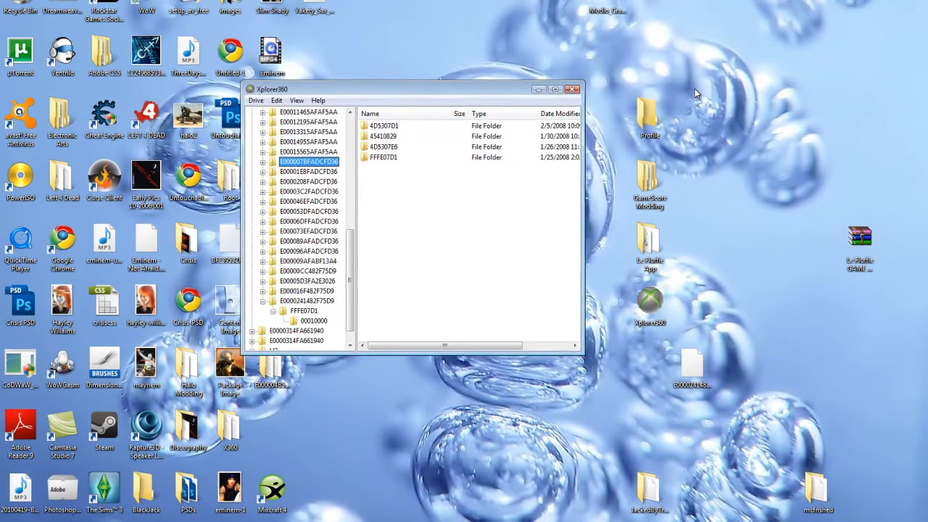
{"action": "left_click", "coordinate": [800, 51]}
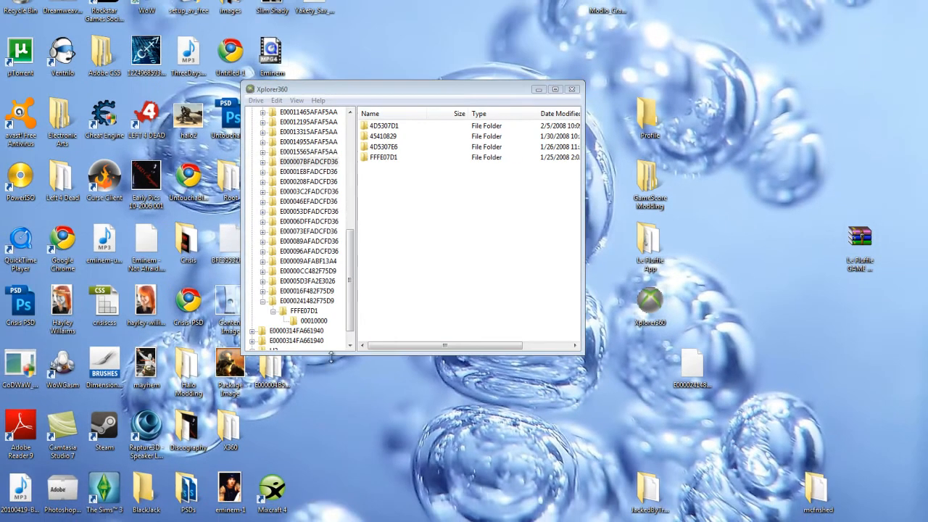
{"action": "left_click", "coordinate": [312, 320]}
{"action": "key", "text": "Tab"}
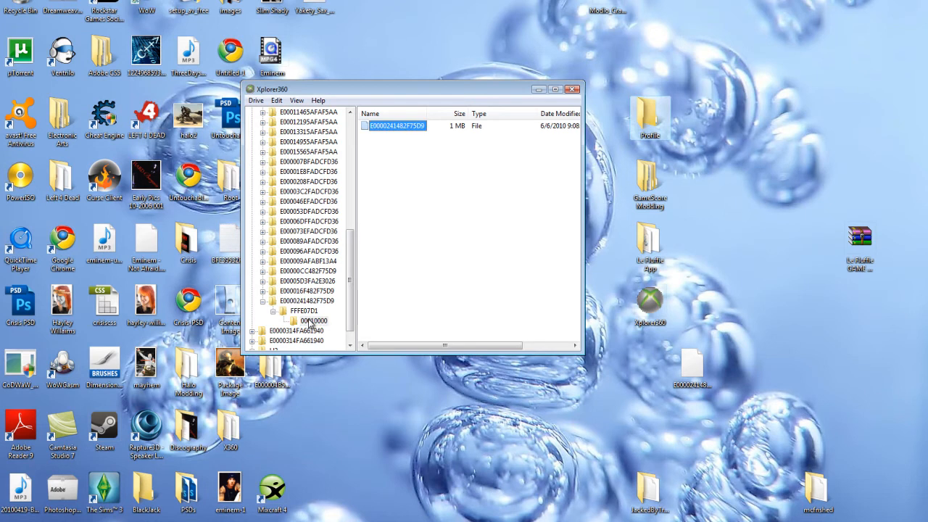
{"action": "left_click", "coordinate": [488, 161]}
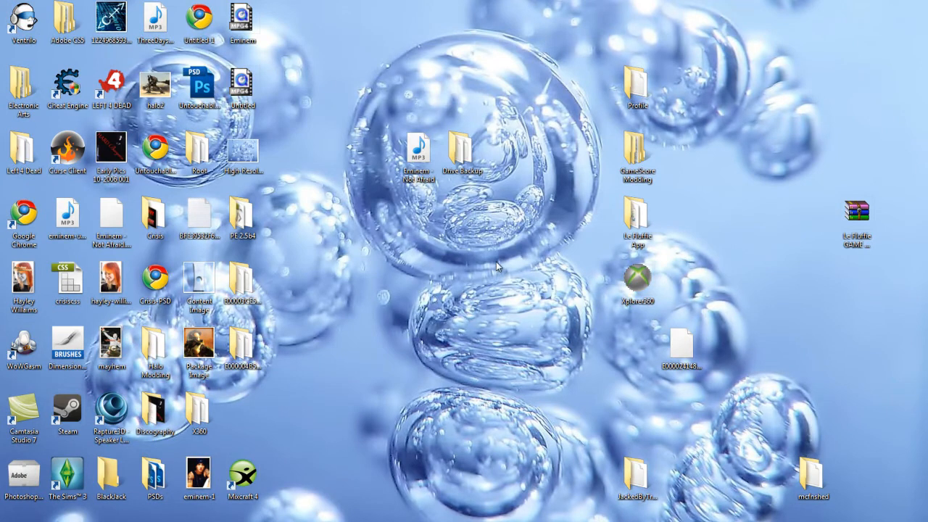
Open the Le Fluffie App folder and run Le Fluffie as administrator.
{"action": "double_click", "coordinate": [637, 214]}
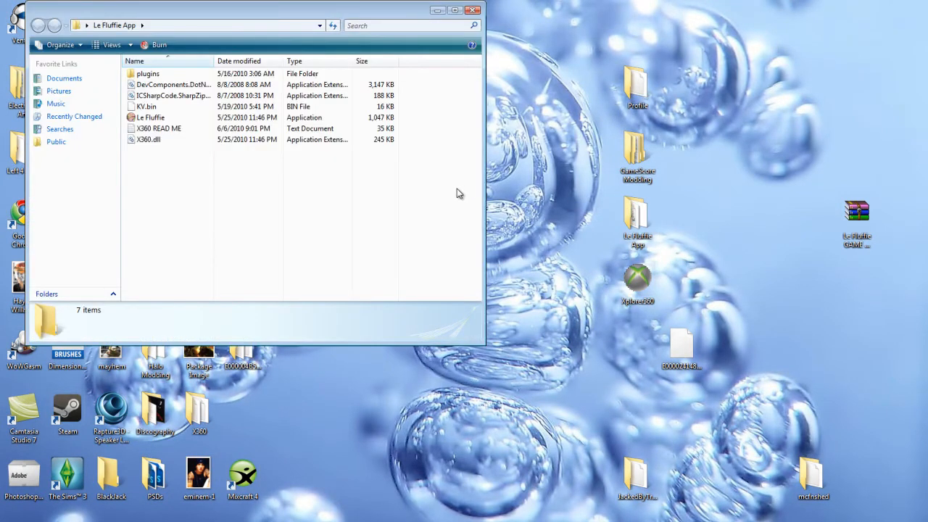
{"action": "right_click", "coordinate": [154, 121]}
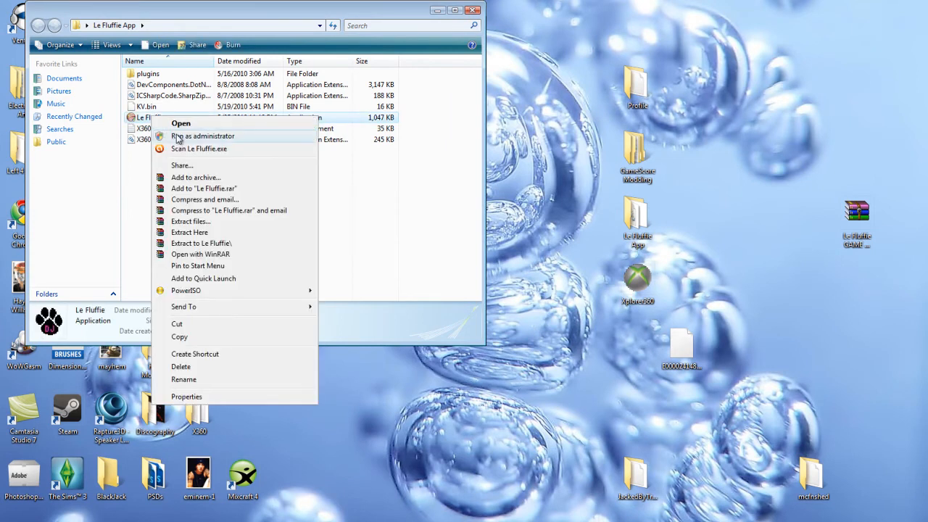
{"action": "left_click", "coordinate": [179, 138]}
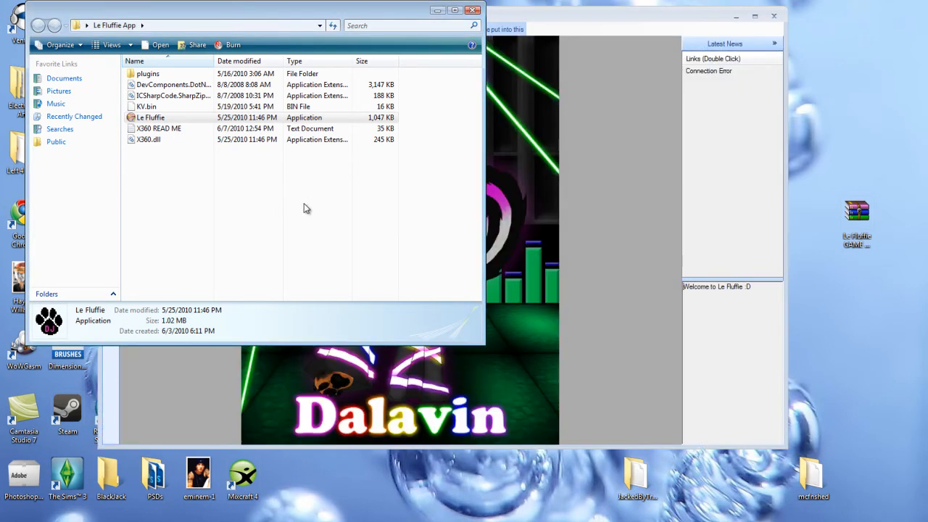
{"action": "left_click", "coordinate": [438, 10]}
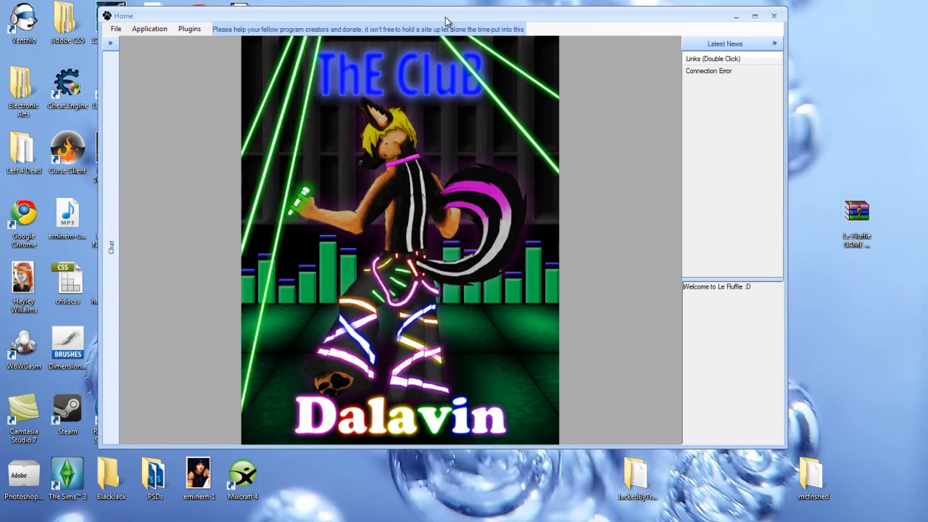
{"action": "key", "text": "alt+f"}
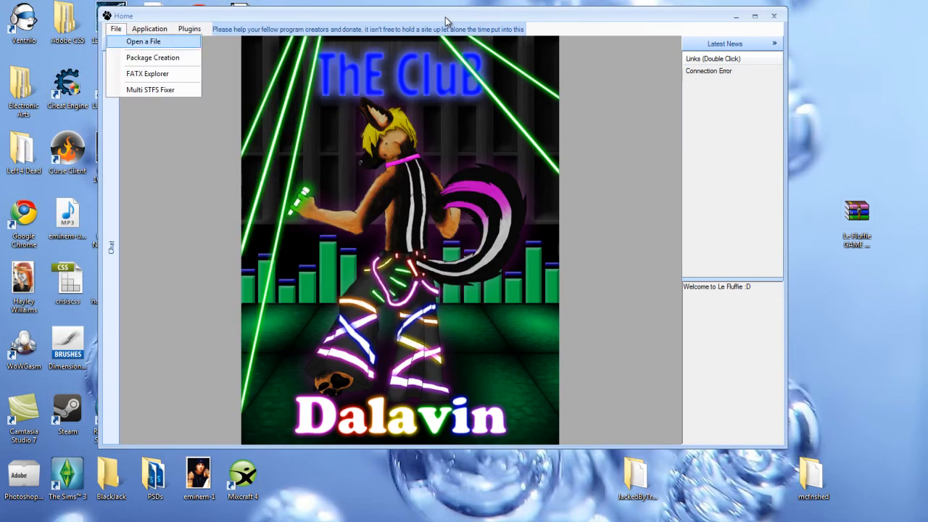
{"action": "key", "text": "Return"}
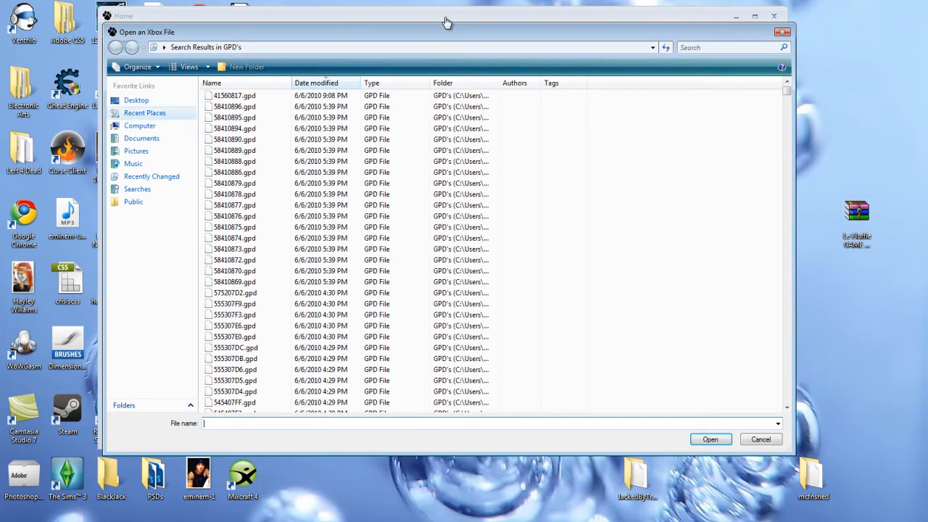
{"action": "left_click", "coordinate": [136, 101]}
{"action": "left_click_drag", "start_coordinate": [787, 145], "coordinate": [787, 164]}
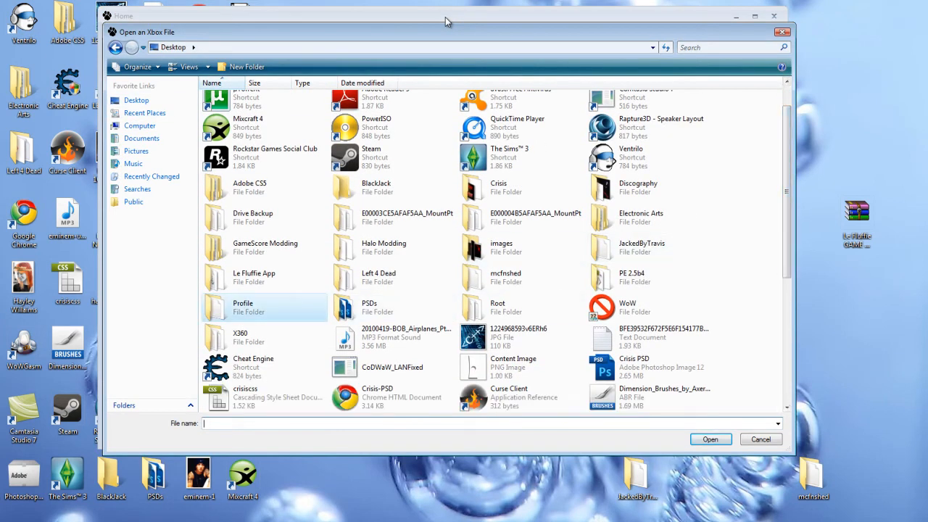
{"action": "double_click", "coordinate": [243, 308]}
{"action": "double_click", "coordinate": [242, 96]}
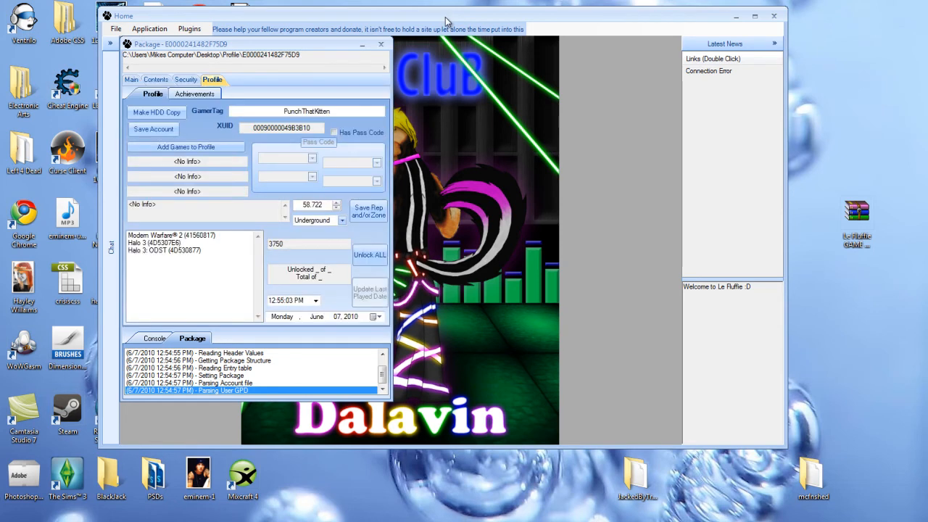
{"action": "key", "text": "Right"}
{"action": "key", "text": "Tab"}
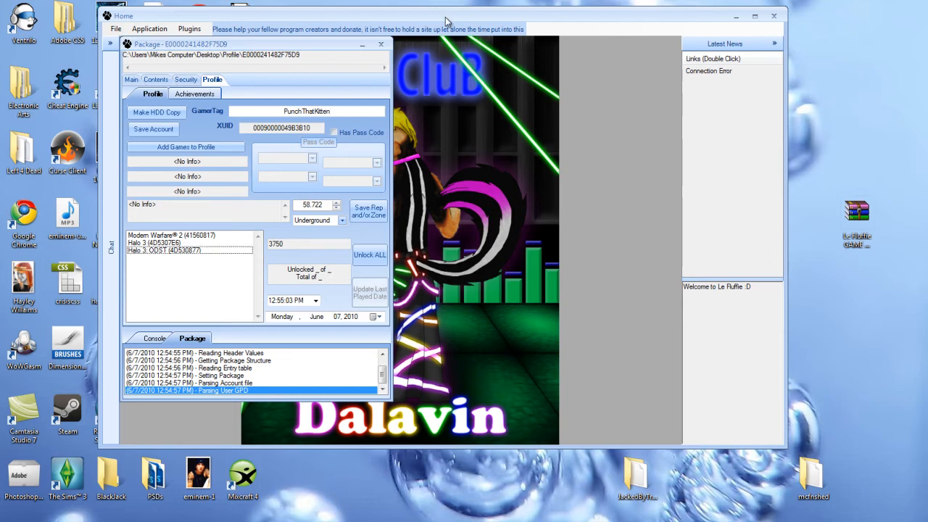
{"action": "key", "text": "Down"}
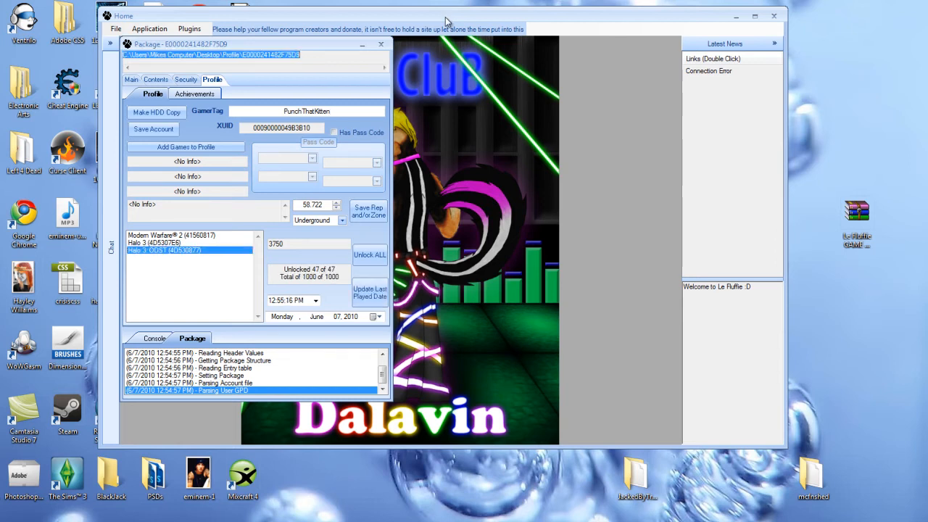
{"action": "key", "text": "Up"}
{"action": "key", "text": "Up"}
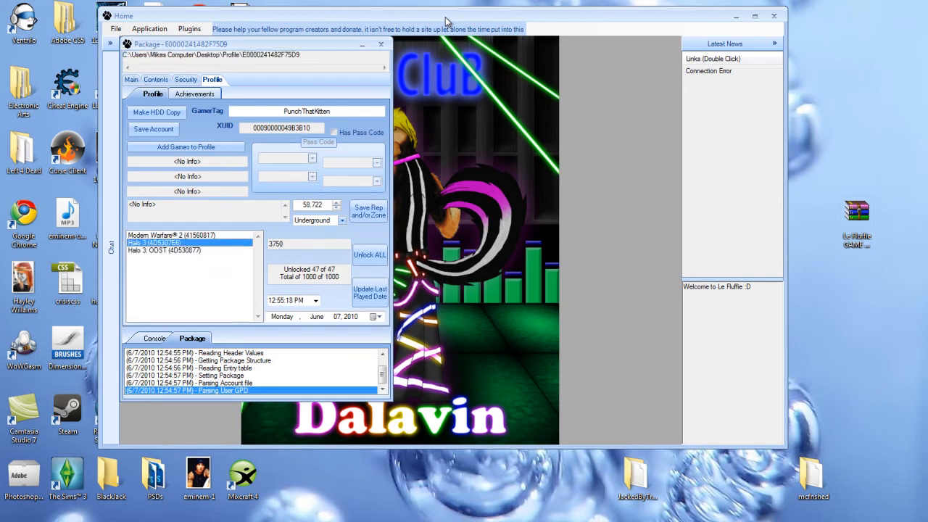
{"action": "key", "text": "Up"}
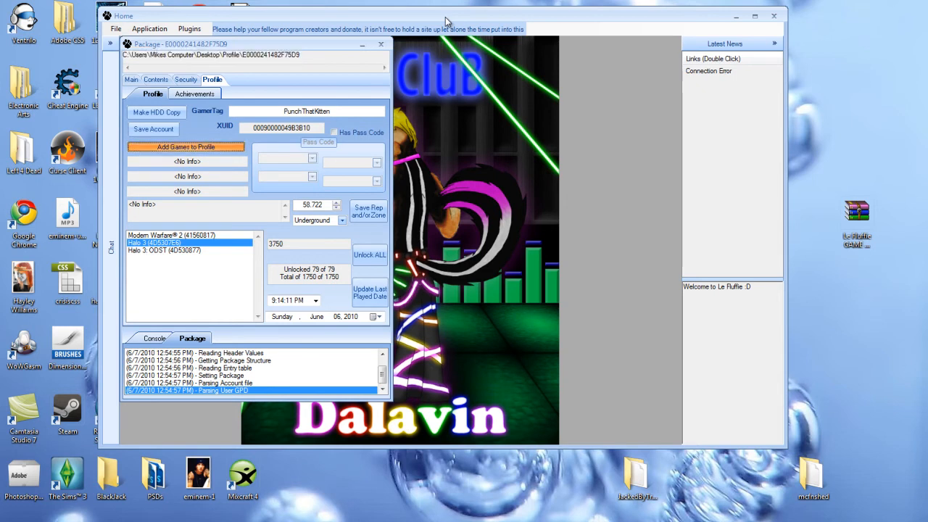
In Add Games to Profile, browse to Desktop\GameScore Modding\Le Fluffie GAME ADDER\GPD's.
{"action": "left_click", "coordinate": [186, 148]}
{"action": "left_click", "coordinate": [292, 148]}
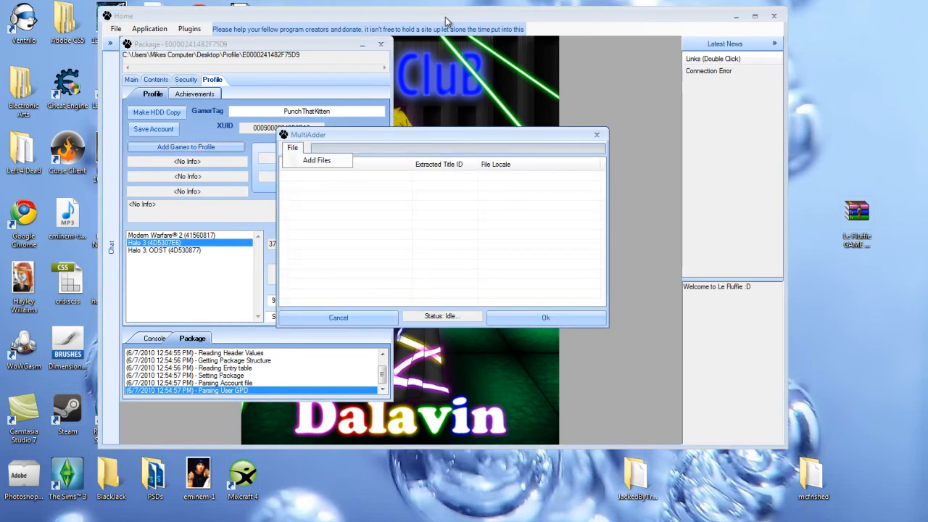
{"action": "left_click", "coordinate": [317, 160]}
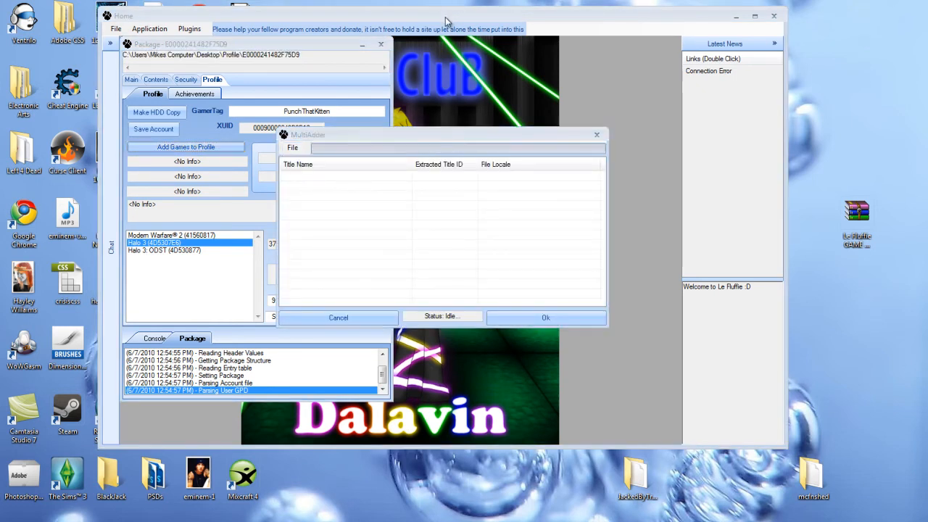
{"action": "left_click", "coordinate": [268, 166]}
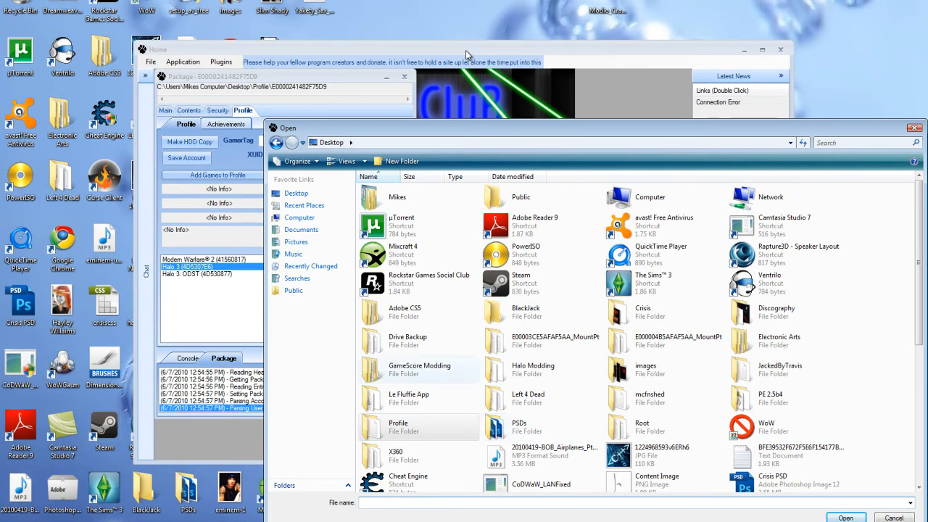
{"action": "double_click", "coordinate": [414, 369]}
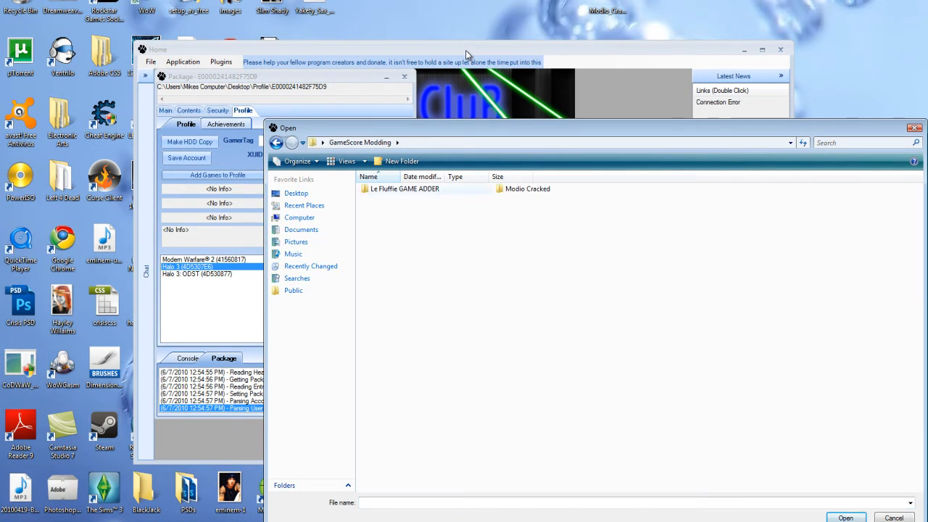
{"action": "double_click", "coordinate": [414, 190]}
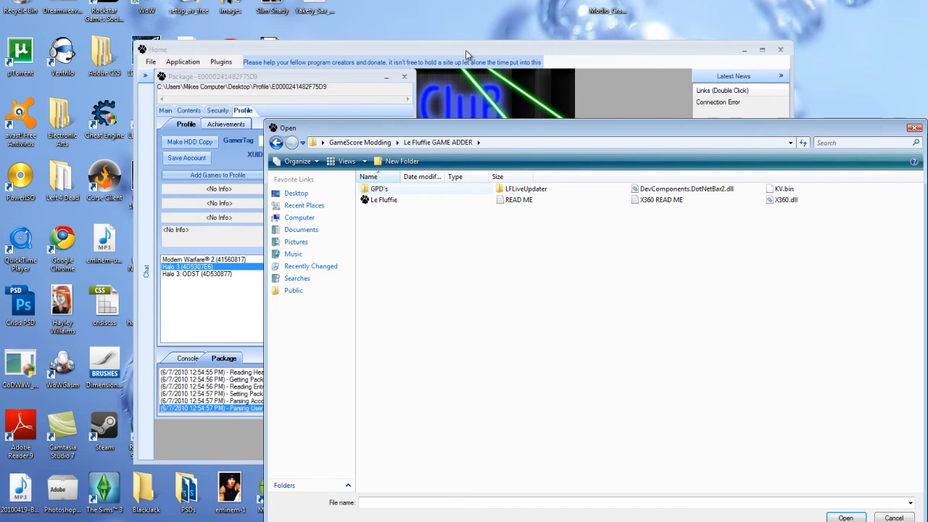
{"action": "double_click", "coordinate": [413, 188]}
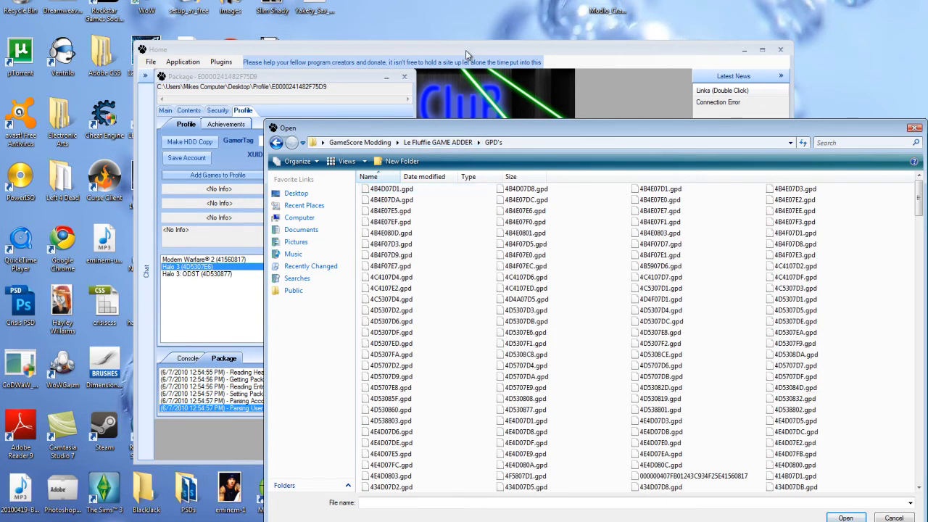
Add GPD files 584109A6 through 584109ED to the profile and confirm with OK.
{"action": "left_click_drag", "start_coordinate": [435, 127], "coordinate": [346, 65]}
{"action": "left_click_drag", "start_coordinate": [829, 135], "coordinate": [829, 306]}
{"action": "mouse_move", "coordinate": [816, 213]}
{"action": "left_mouse_down"}
{"action": "mouse_move", "coordinate": [296, 210]}
{"action": "mouse_move", "coordinate": [267, 273]}
{"action": "mouse_move", "coordinate": [267, 299]}
{"action": "left_mouse_up"}
{"action": "left_click", "coordinate": [756, 455]}
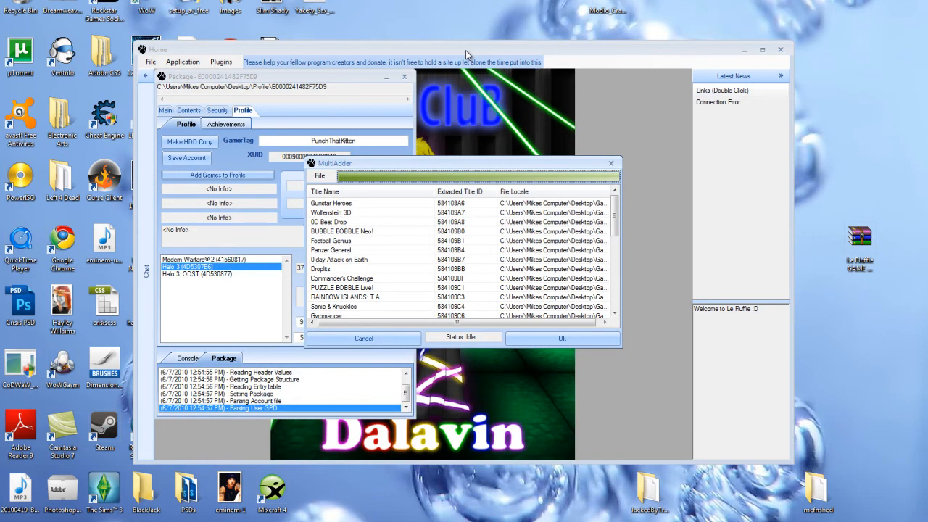
{"action": "scroll", "coordinate": [461, 254], "scroll_direction": "down", "scroll_amount": 7}
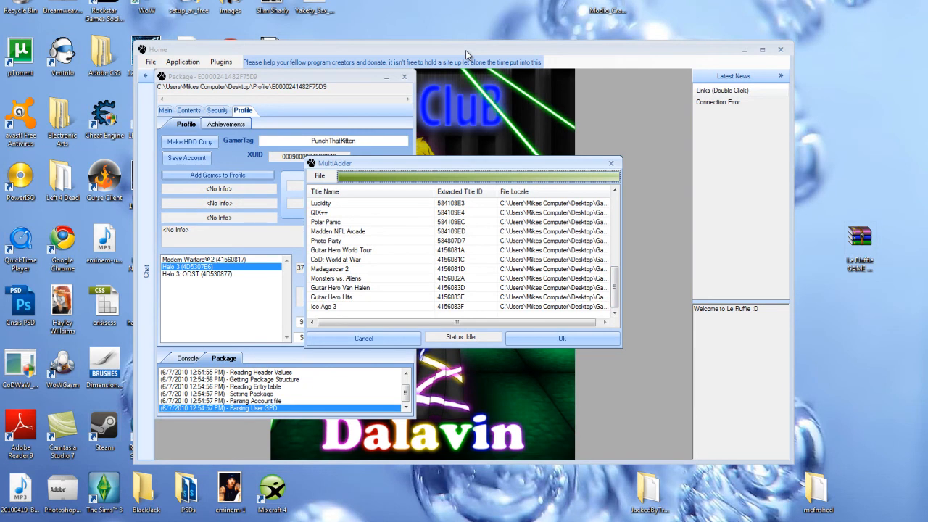
{"action": "scroll", "coordinate": [465, 50], "scroll_direction": "up", "scroll_amount": 9}
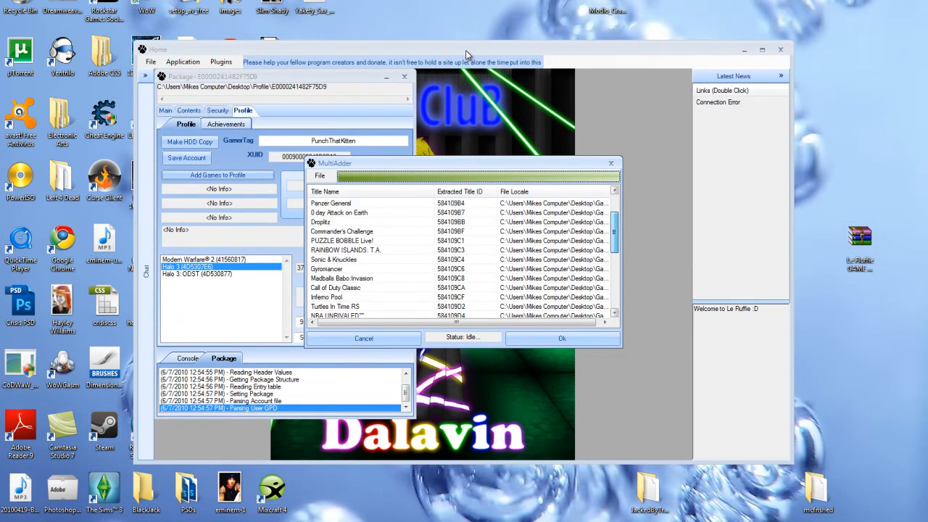
{"action": "scroll", "coordinate": [465, 50], "scroll_direction": "up", "scroll_amount": 1}
{"action": "scroll", "coordinate": [465, 50], "scroll_direction": "down", "scroll_amount": 10}
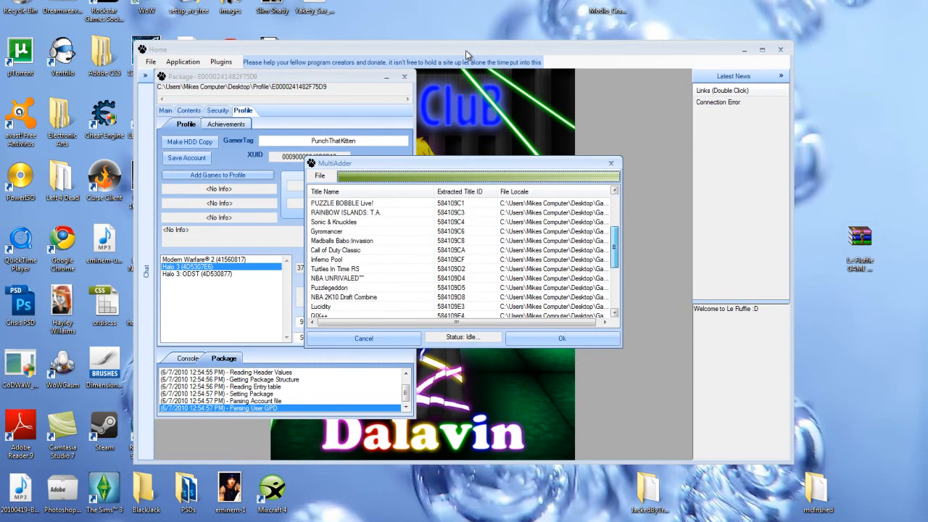
{"action": "key", "text": "Return"}
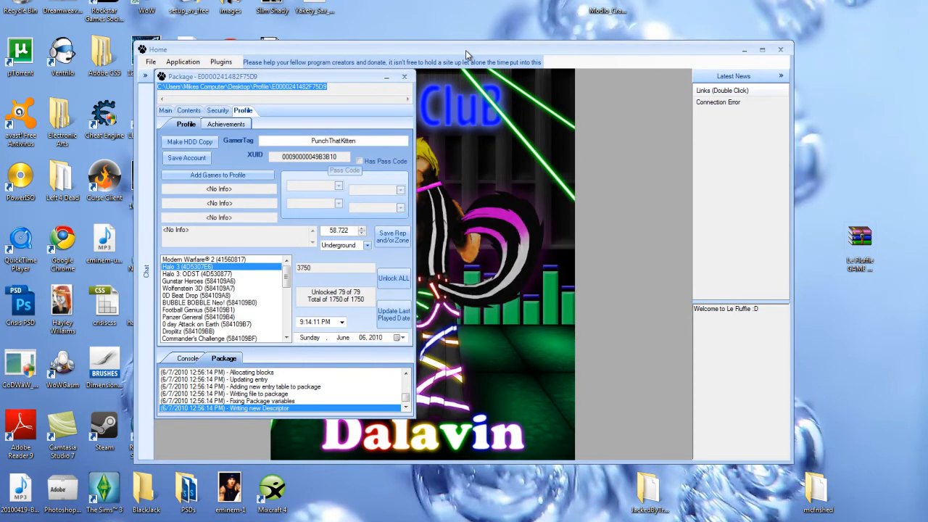
Set every Gunstar Heroes achievement to Unlocked Offline and save it to the profile.
{"action": "left_click_drag", "start_coordinate": [312, 268], "coordinate": [296, 269]}
{"action": "left_click", "coordinate": [313, 268]}
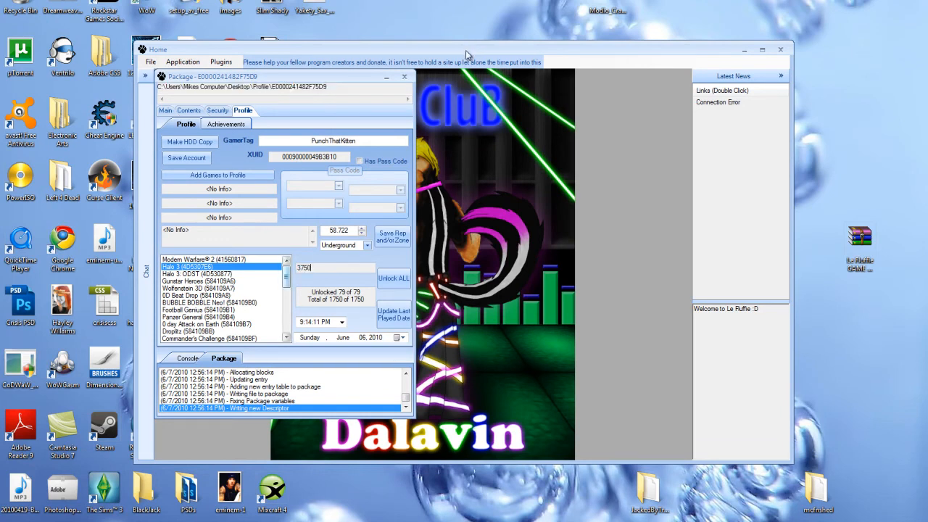
{"action": "left_click", "coordinate": [198, 281]}
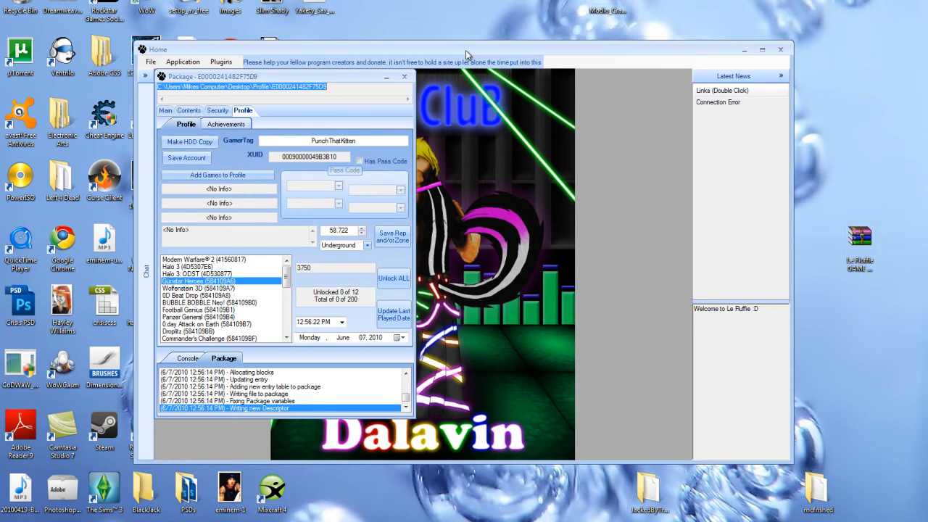
{"action": "left_click", "coordinate": [227, 124]}
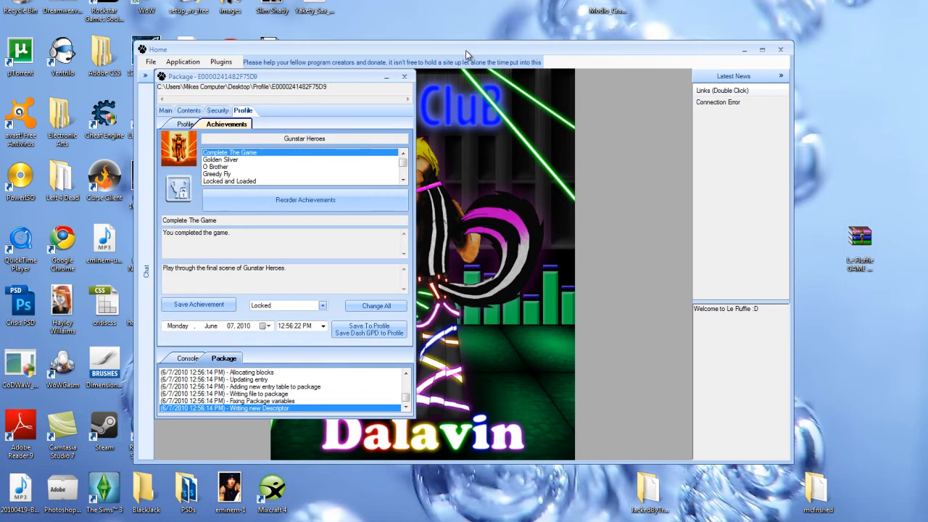
{"action": "left_click", "coordinate": [323, 306]}
{"action": "left_click", "coordinate": [275, 322]}
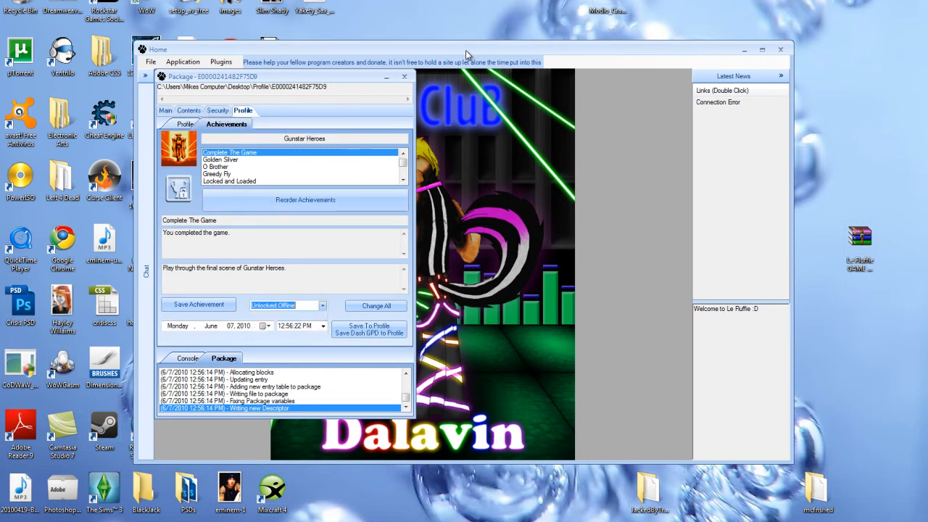
{"action": "left_click", "coordinate": [376, 306]}
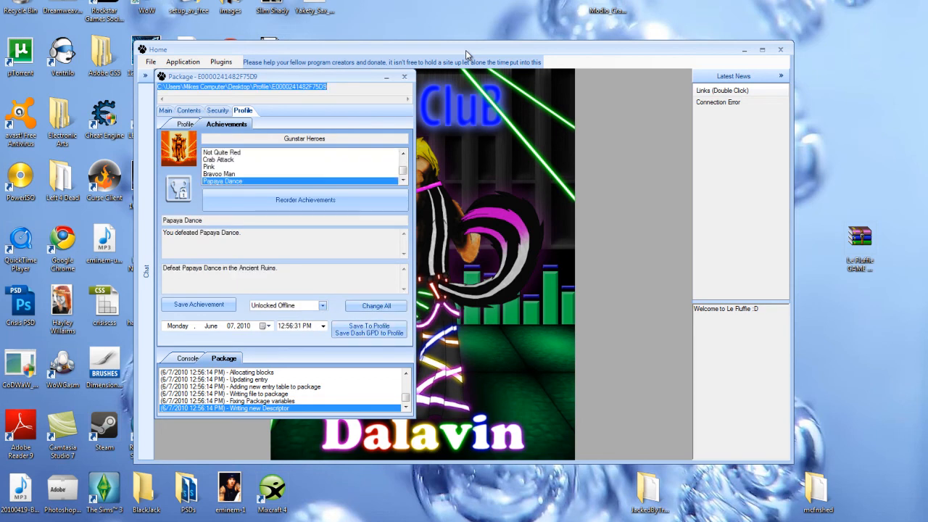
{"action": "left_click", "coordinate": [370, 329]}
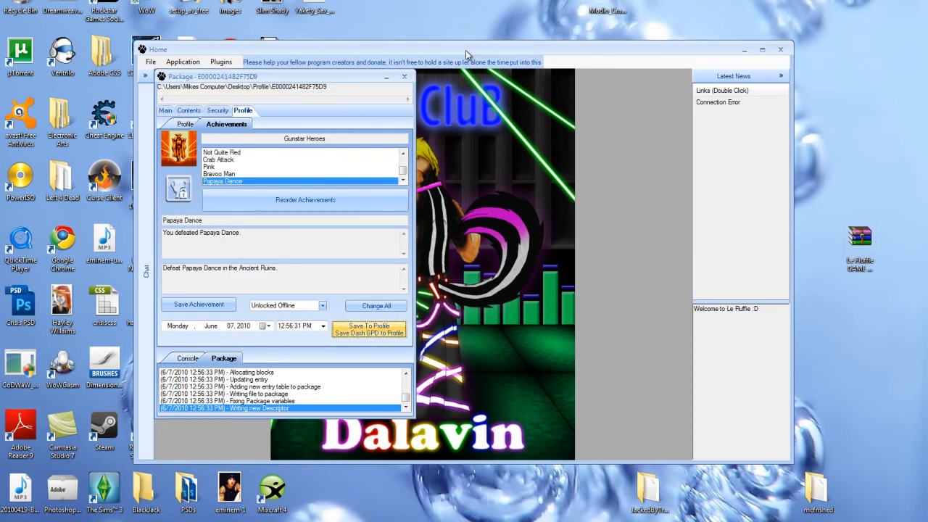
{"action": "left_click", "coordinate": [186, 124]}
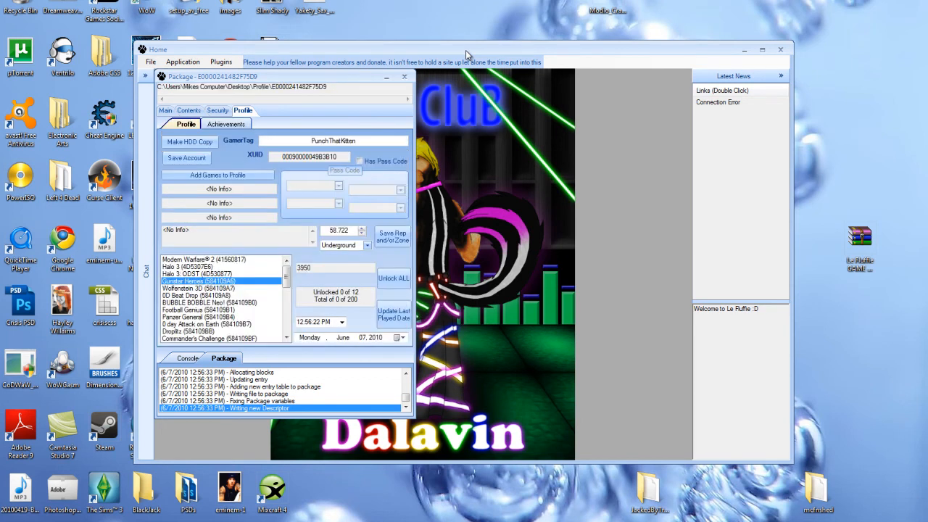
Set every Wolfenstein 3D achievement to Unlocked Offline and save it to the profile.
{"action": "double_click", "coordinate": [304, 269]}
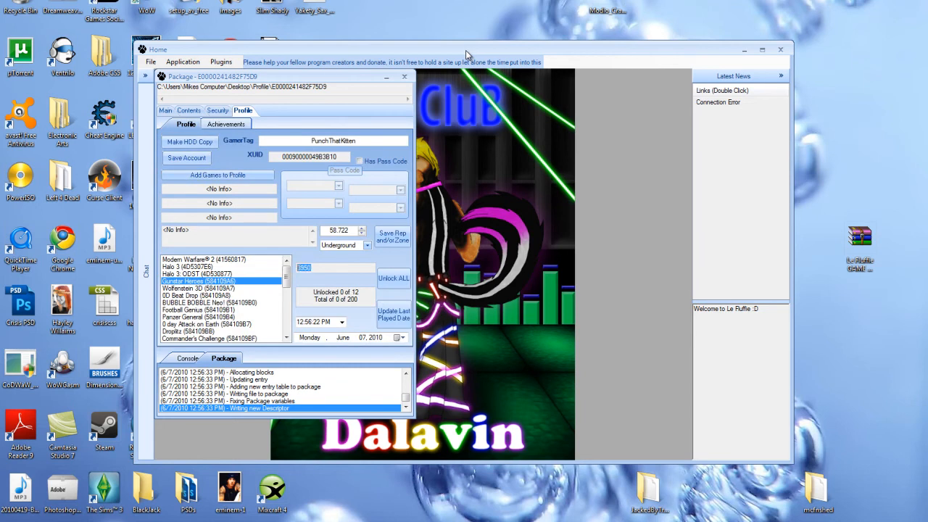
{"action": "left_click", "coordinate": [190, 287]}
{"action": "left_click", "coordinate": [226, 124]}
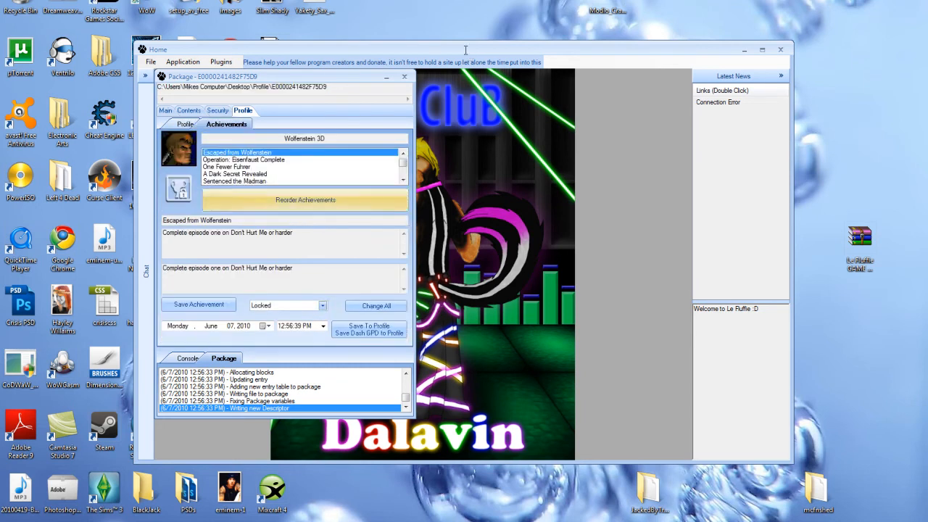
{"action": "left_click", "coordinate": [323, 306]}
{"action": "left_click", "coordinate": [274, 320]}
{"action": "left_click", "coordinate": [376, 306]}
{"action": "left_click", "coordinate": [370, 329]}
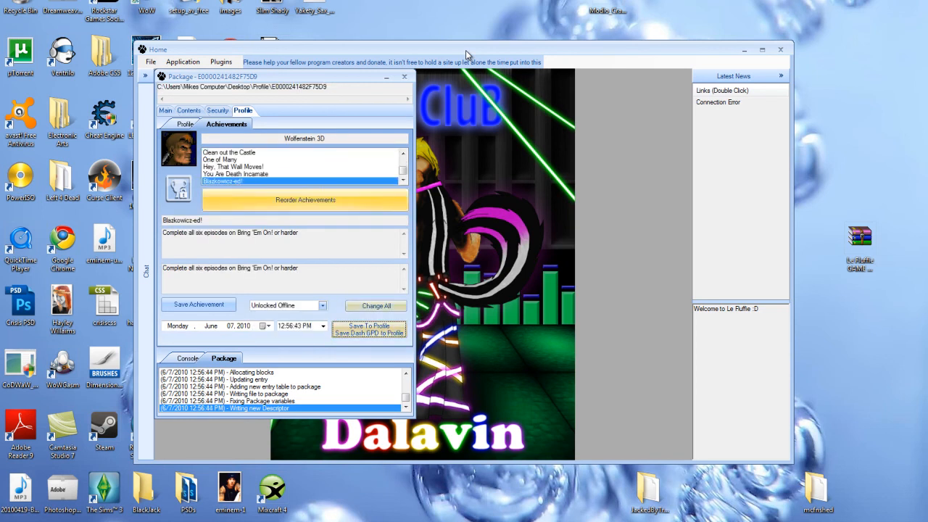
{"action": "left_click", "coordinate": [186, 124]}
Set every 0D Beat Drop achievement to Unlocked Offline and save it to the profile.
{"action": "left_click", "coordinate": [187, 295]}
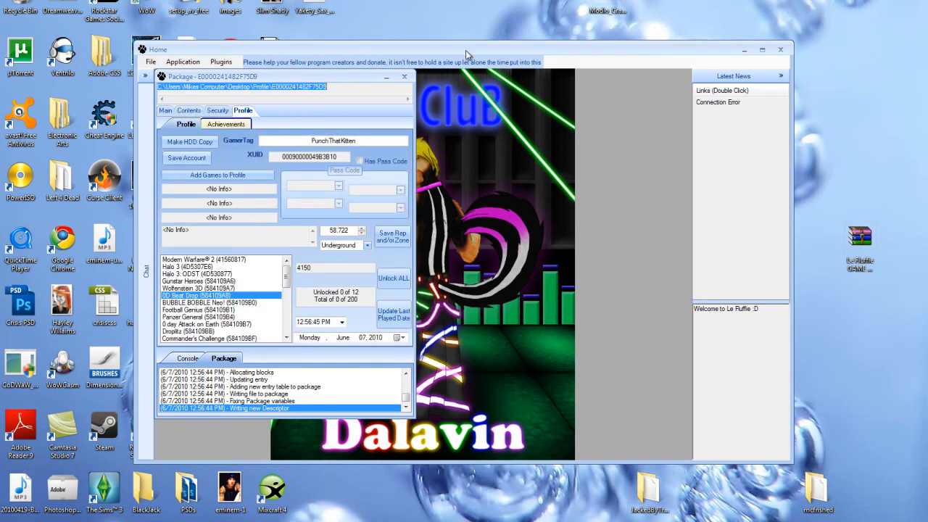
{"action": "left_click", "coordinate": [227, 124]}
{"action": "left_click", "coordinate": [322, 306]}
{"action": "left_click", "coordinate": [275, 321]}
{"action": "left_click", "coordinate": [376, 305]}
{"action": "left_click", "coordinate": [369, 330]}
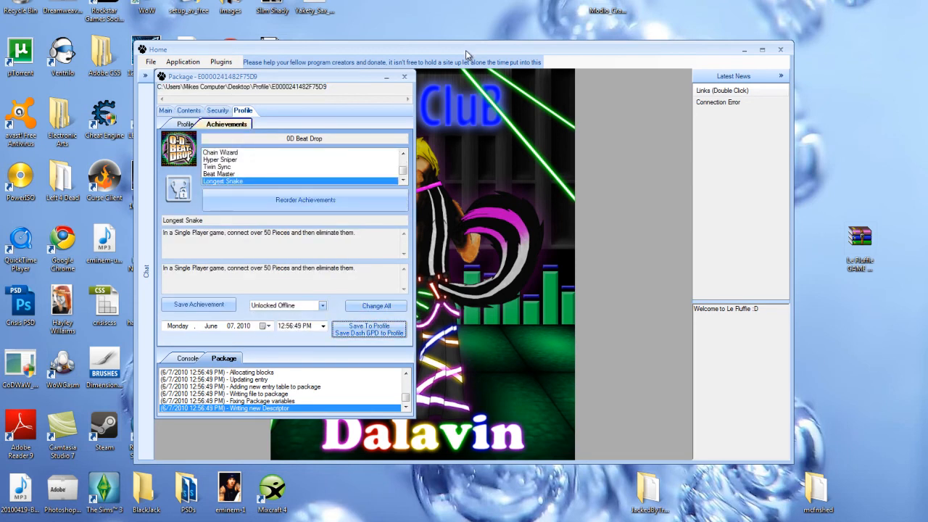
{"action": "left_click", "coordinate": [186, 124]}
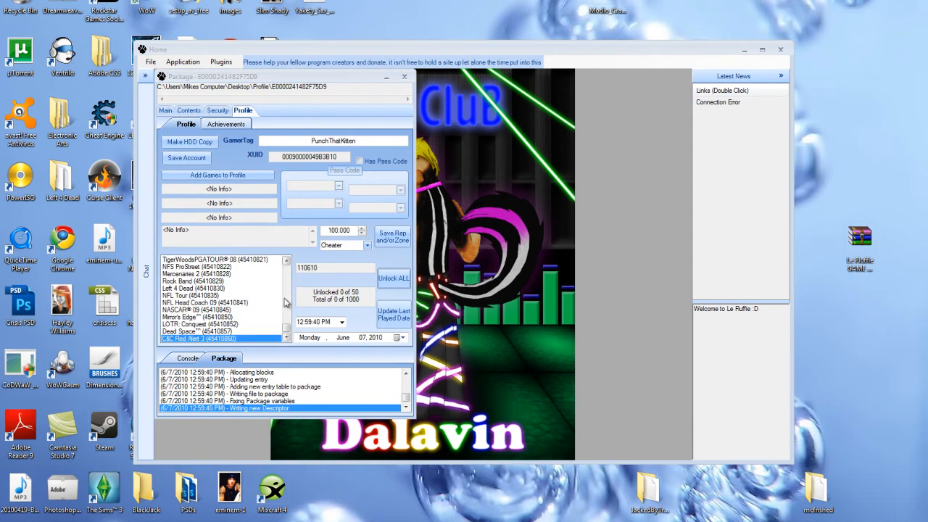
{"action": "left_click", "coordinate": [262, 79]}
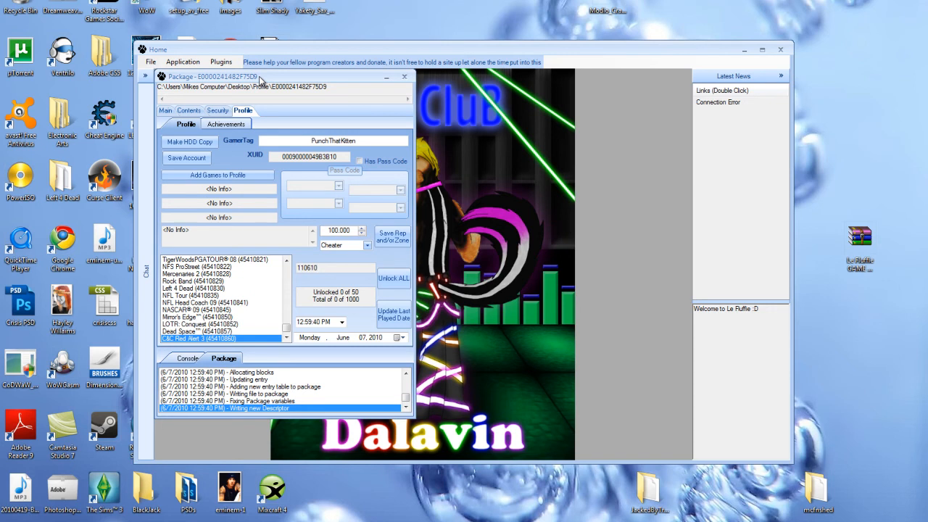
{"action": "left_click", "coordinate": [367, 245]}
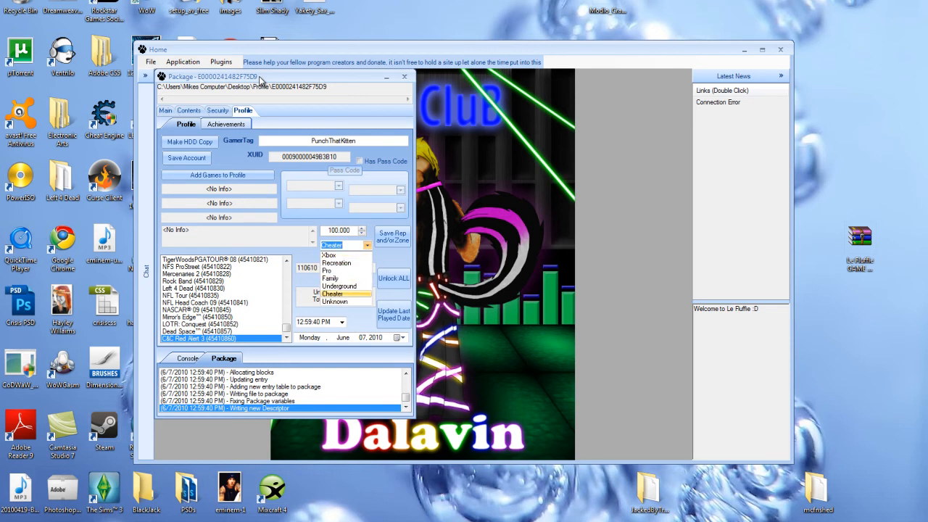
Save reputation with zone Cheater, then Fix the package header under Security.
{"action": "left_click", "coordinate": [334, 294]}
{"action": "left_click", "coordinate": [393, 236]}
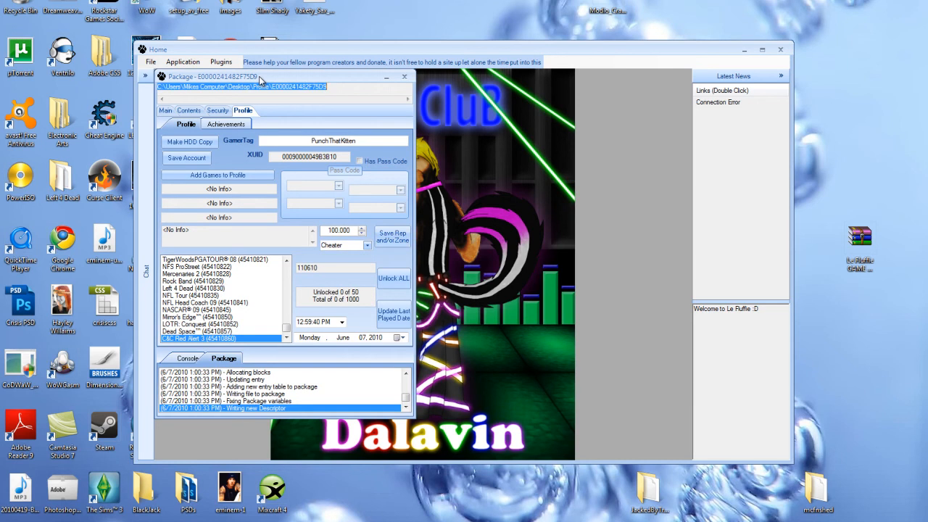
{"action": "left_click", "coordinate": [218, 111]}
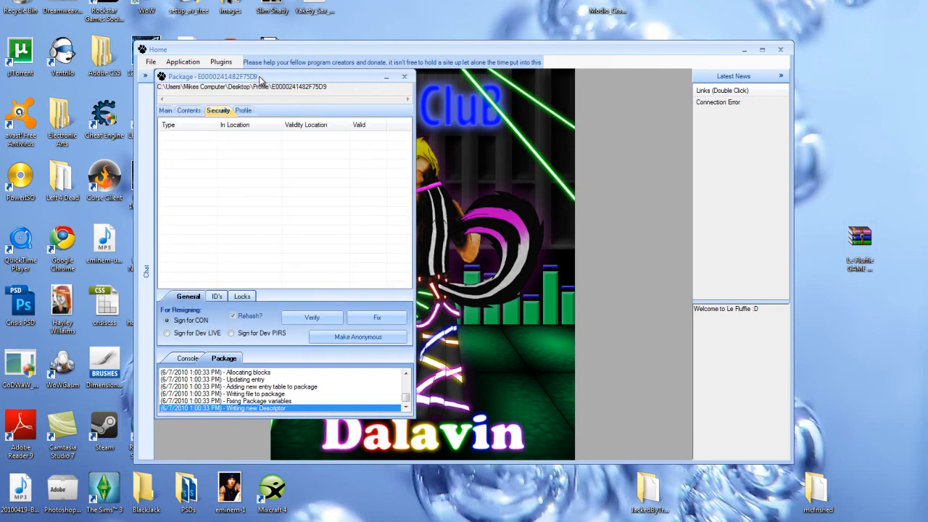
{"action": "left_click", "coordinate": [243, 110]}
{"action": "left_click", "coordinate": [218, 110]}
{"action": "left_click", "coordinate": [377, 318]}
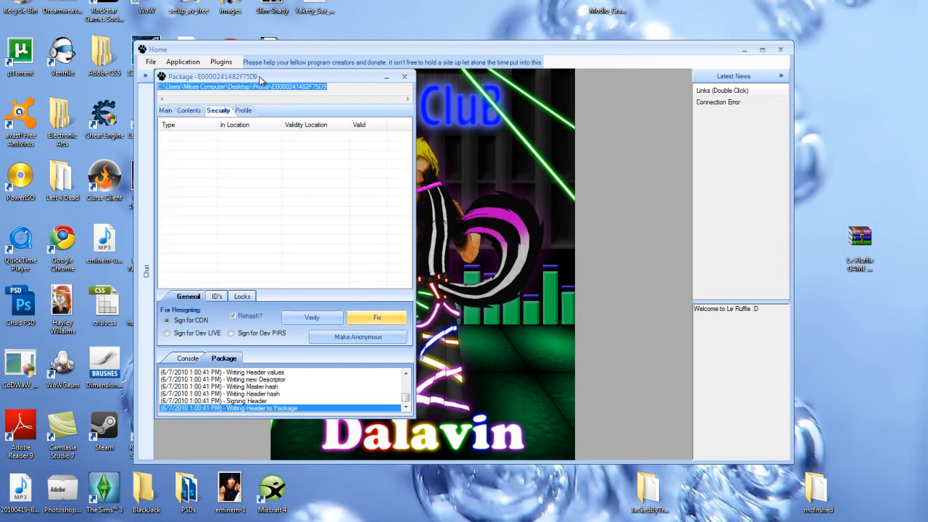
Save the account to the profile and close the package and Le Fluffie.
{"action": "left_click", "coordinate": [243, 110]}
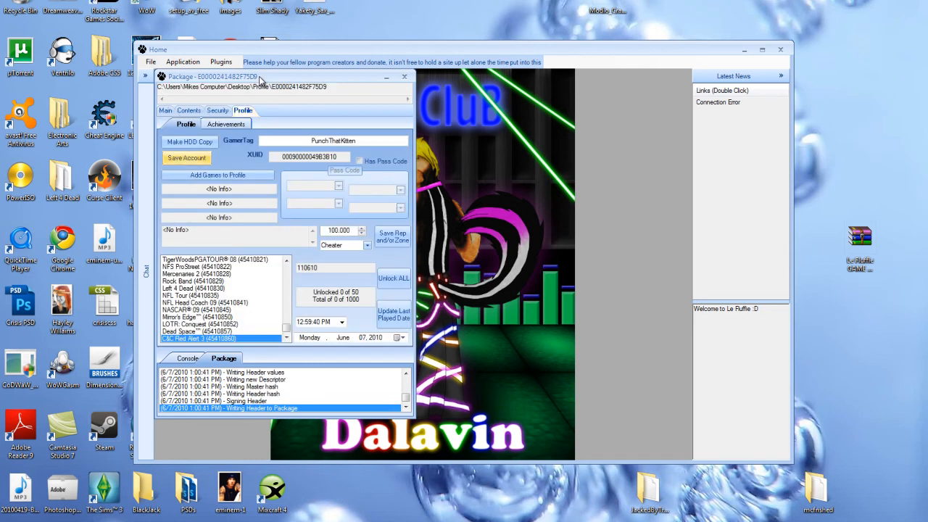
{"action": "left_click", "coordinate": [187, 158]}
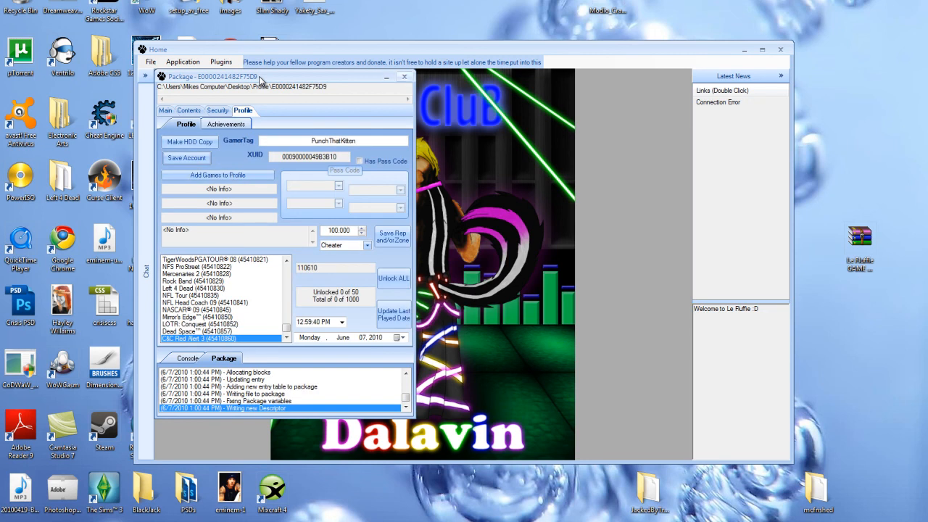
{"action": "left_click", "coordinate": [404, 76]}
{"action": "left_click", "coordinate": [780, 50]}
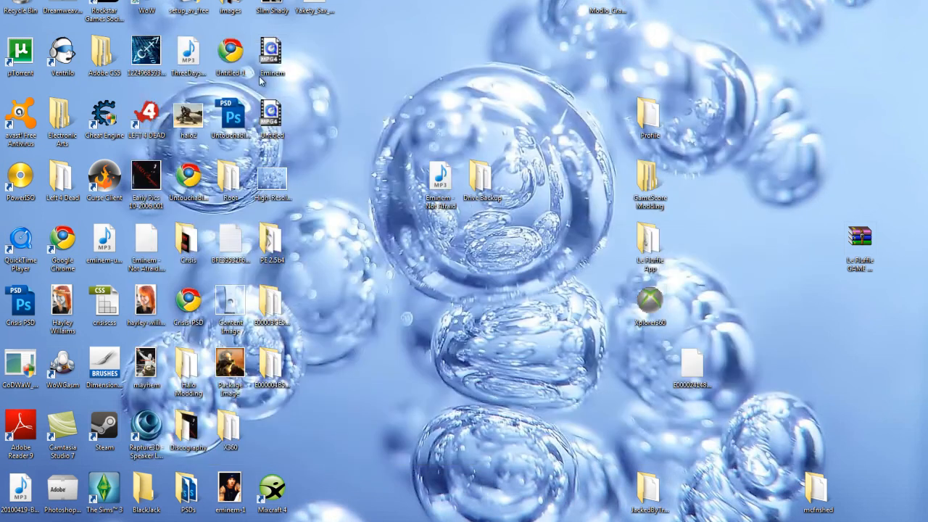
Open GameScore Modding › Modio Cracked and run Modio as administrator.
{"action": "double_click", "coordinate": [649, 180]}
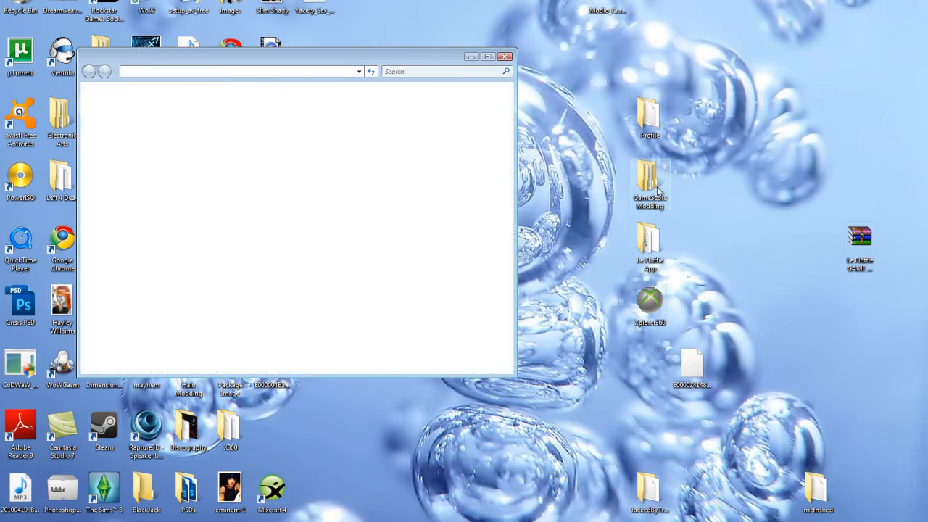
{"action": "double_click", "coordinate": [224, 131]}
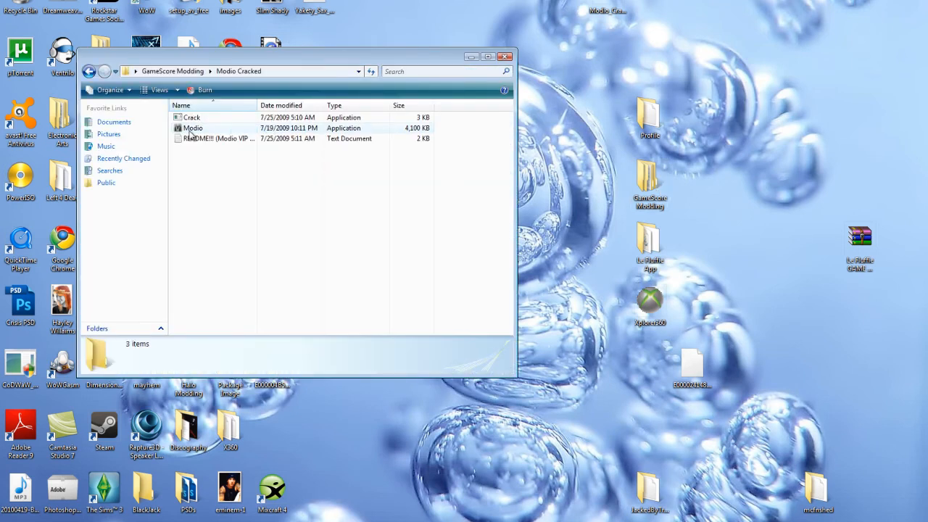
{"action": "right_click", "coordinate": [186, 129]}
{"action": "left_click", "coordinate": [217, 147]}
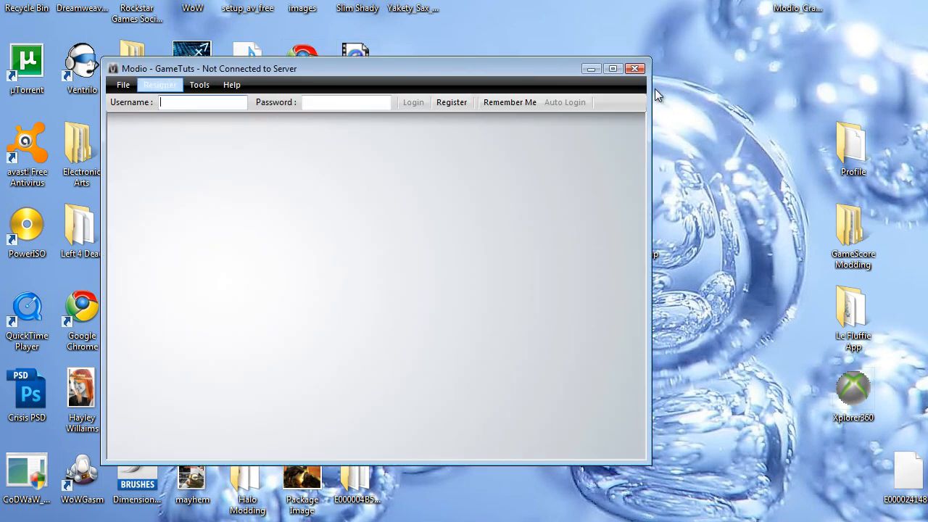
{"action": "left_click", "coordinate": [159, 85]}
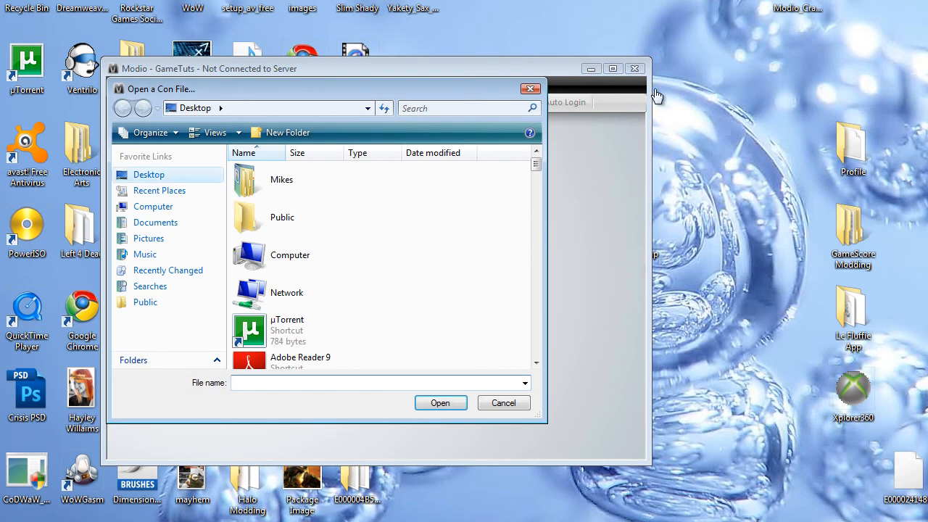
{"action": "scroll", "coordinate": [656, 96], "scroll_direction": "down", "scroll_amount": 10}
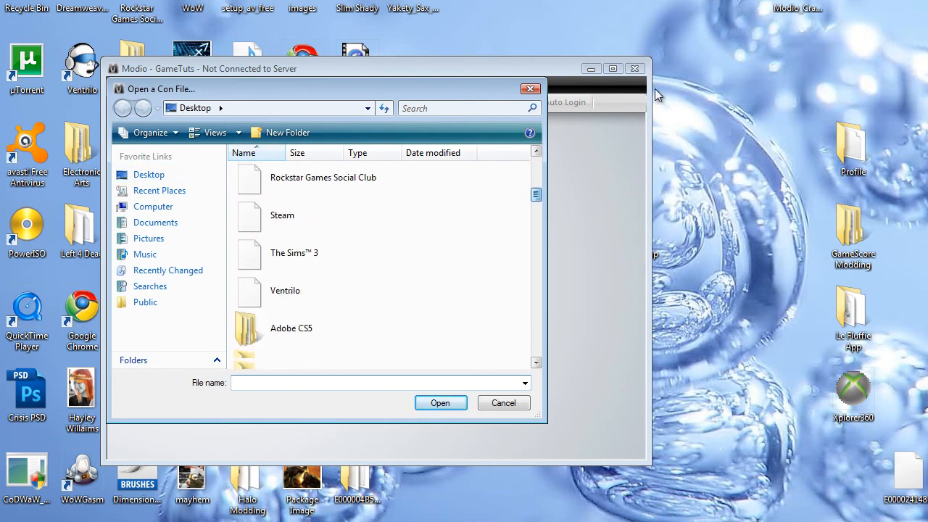
{"action": "scroll", "coordinate": [655, 88], "scroll_direction": "down", "scroll_amount": 10}
{"action": "scroll", "coordinate": [655, 89], "scroll_direction": "up", "scroll_amount": 4}
{"action": "double_click", "coordinate": [283, 245]}
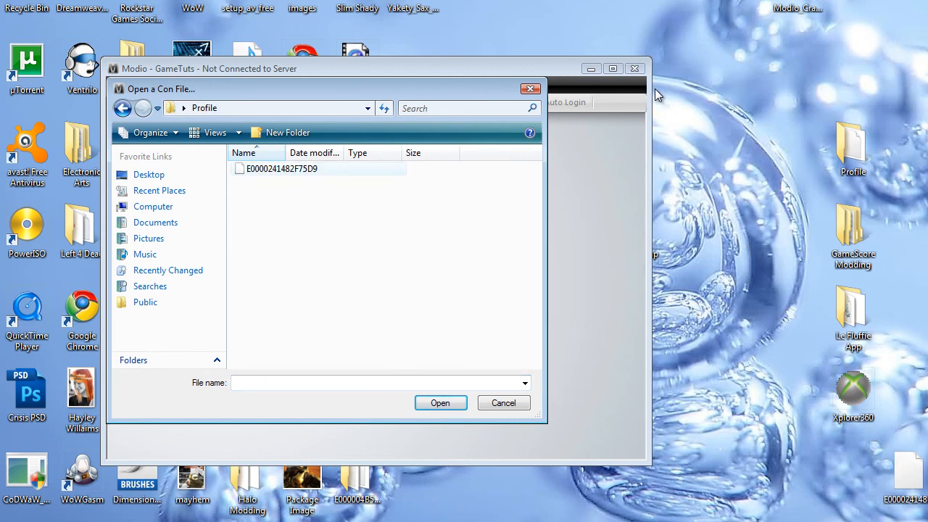
{"action": "double_click", "coordinate": [282, 169]}
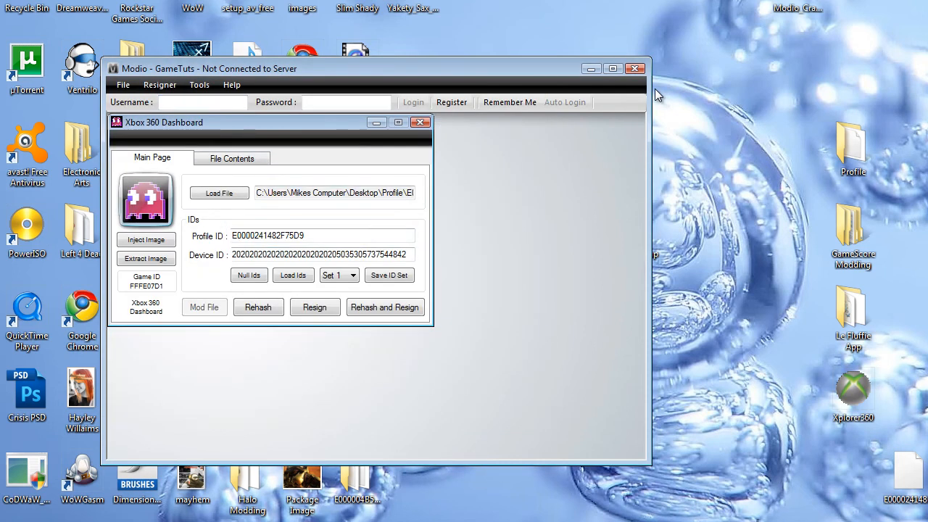
{"action": "left_click", "coordinate": [384, 307]}
{"action": "left_click", "coordinate": [419, 122]}
{"action": "left_click", "coordinate": [627, 71]}
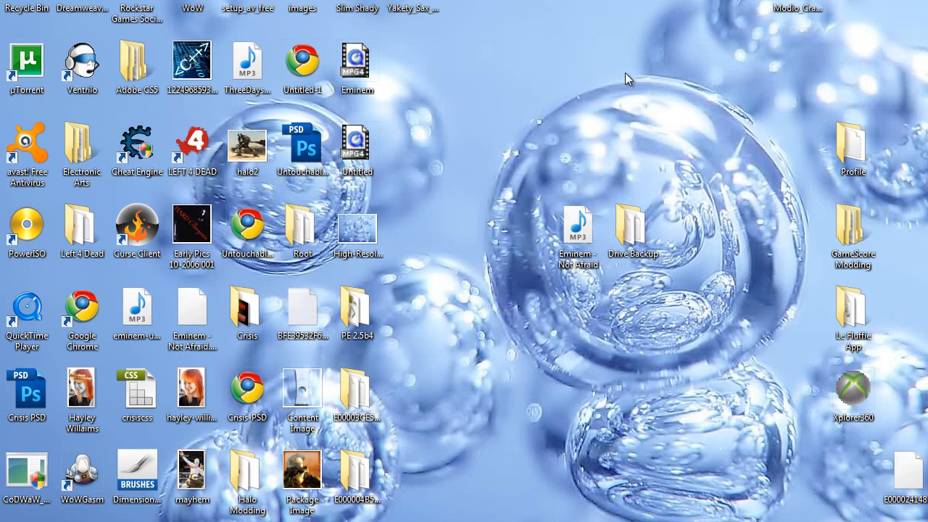
{"action": "left_click", "coordinate": [707, 520]}
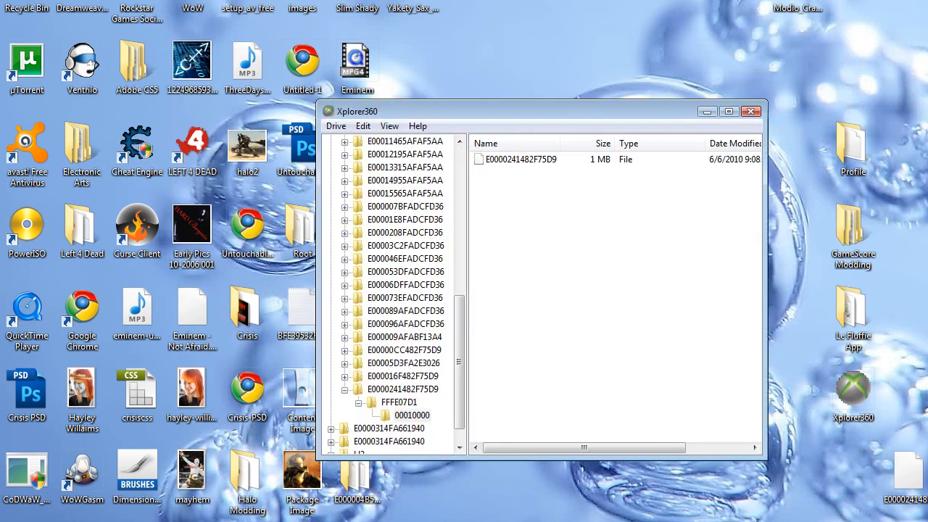
{"action": "left_click", "coordinate": [336, 125]}
{"action": "mouse_move", "coordinate": [356, 143]}
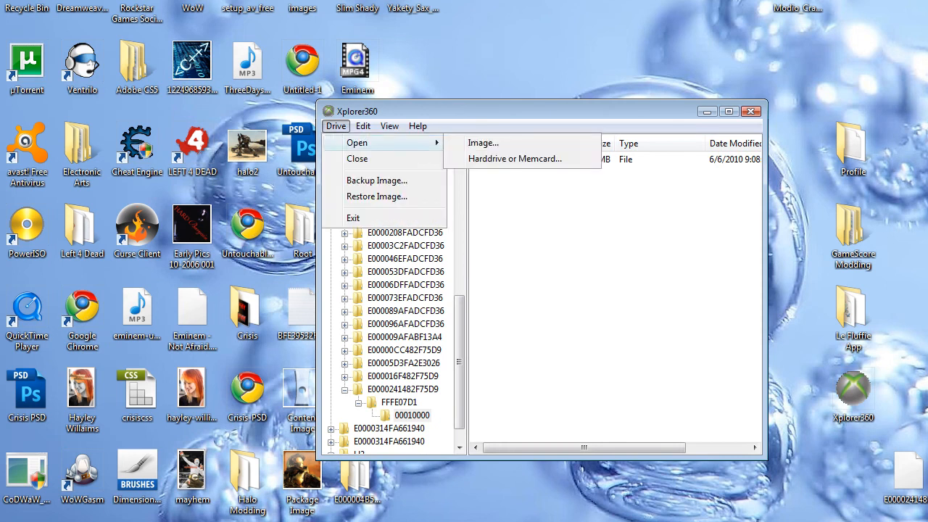
{"action": "left_click", "coordinate": [515, 159]}
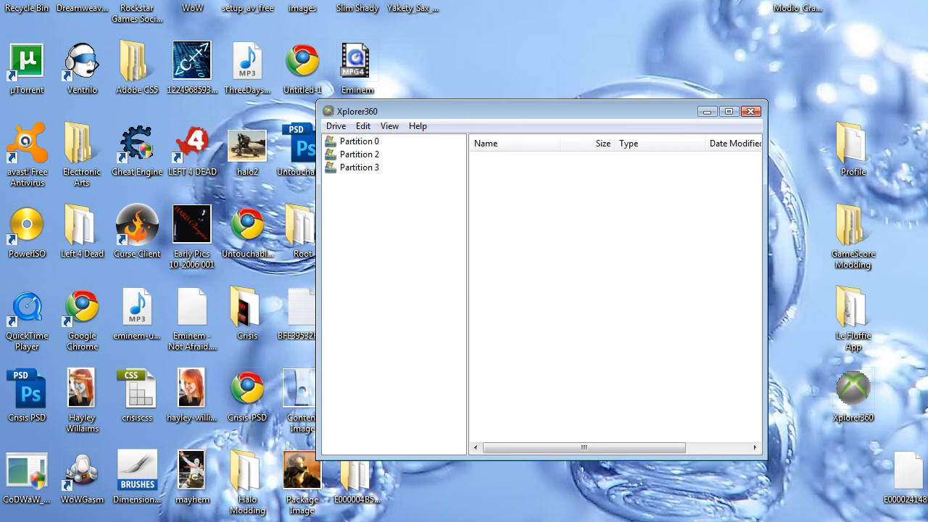
{"action": "double_click", "coordinate": [360, 168]}
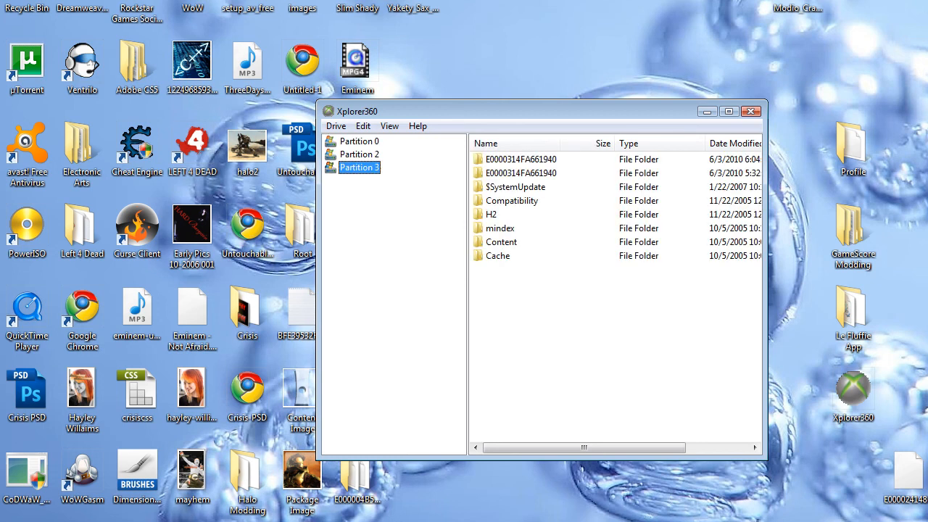
{"action": "left_click", "coordinate": [331, 220]}
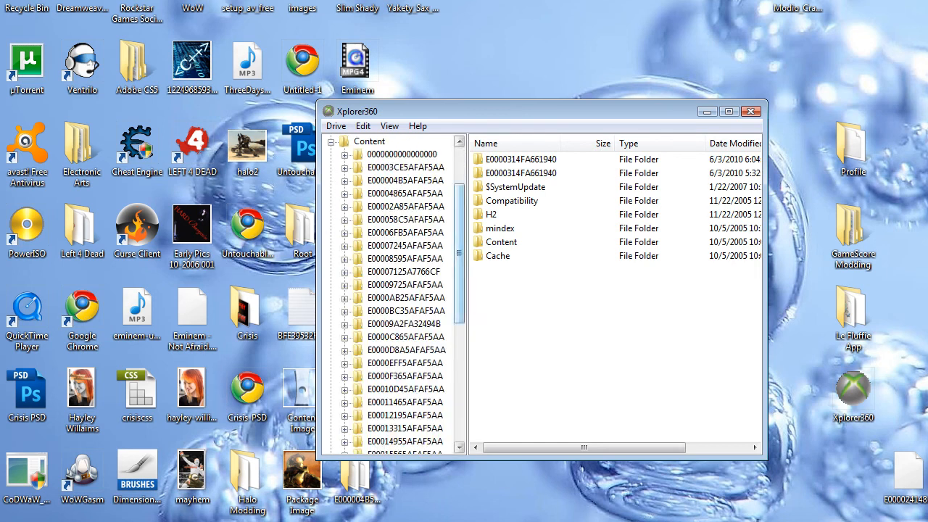
{"action": "left_click_drag", "start_coordinate": [460, 250], "coordinate": [460, 368]}
{"action": "left_click", "coordinate": [403, 390]}
{"action": "double_click", "coordinate": [502, 158]}
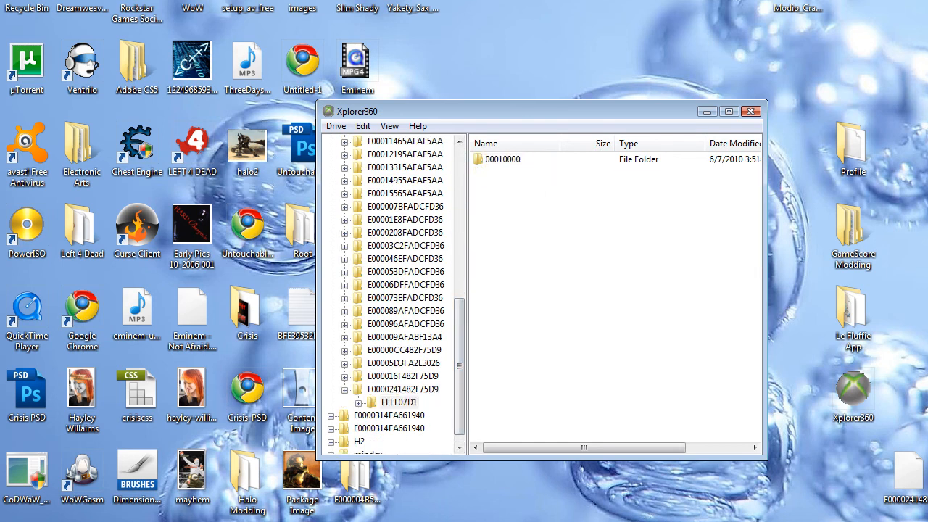
{"action": "double_click", "coordinate": [502, 159]}
{"action": "right_click", "coordinate": [507, 192]}
{"action": "left_click", "coordinate": [551, 198]}
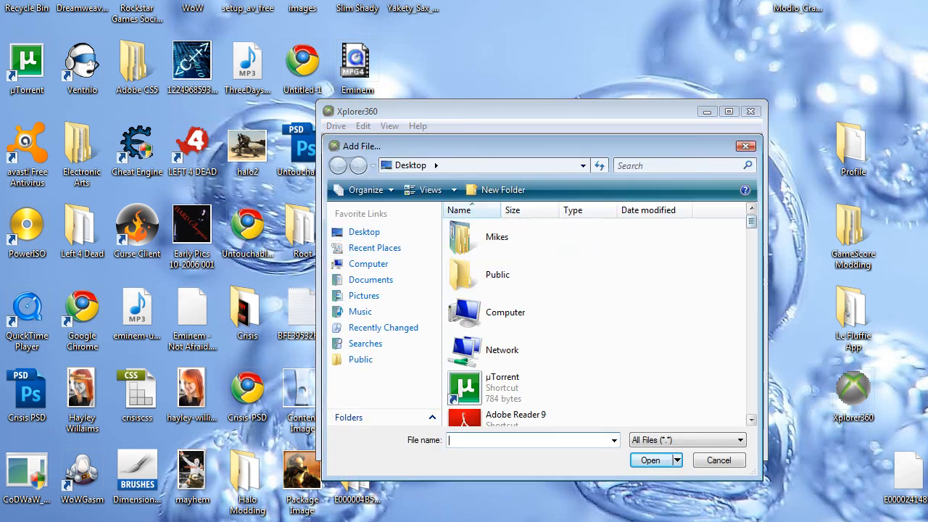
{"action": "scroll", "coordinate": [595, 320], "scroll_direction": "down", "scroll_amount": 12}
{"action": "scroll", "coordinate": [594, 319], "scroll_direction": "down", "scroll_amount": 5}
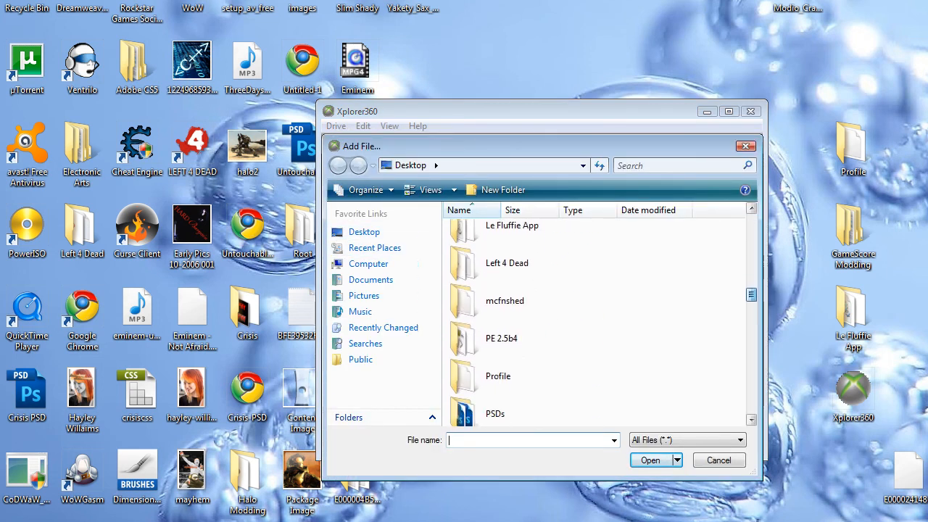
{"action": "double_click", "coordinate": [522, 275]}
{"action": "double_click", "coordinate": [497, 225]}
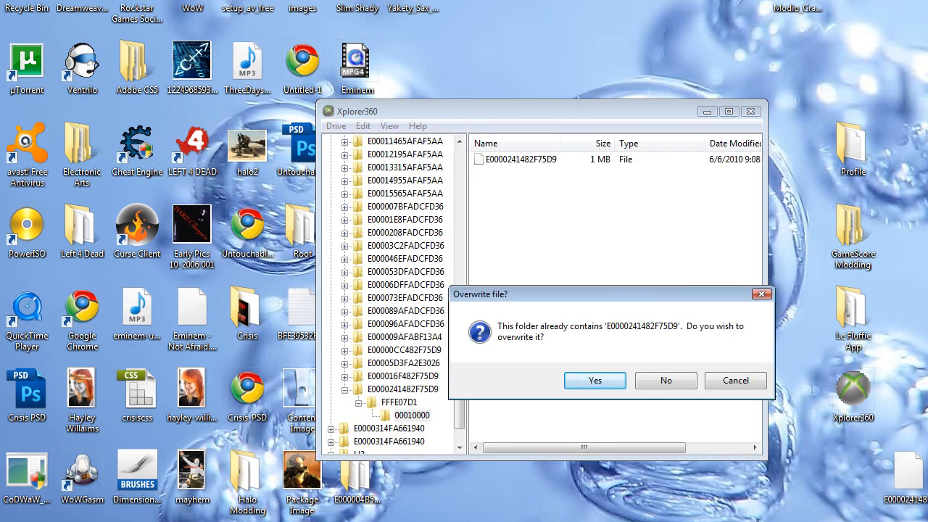
{"action": "key", "text": "Return"}
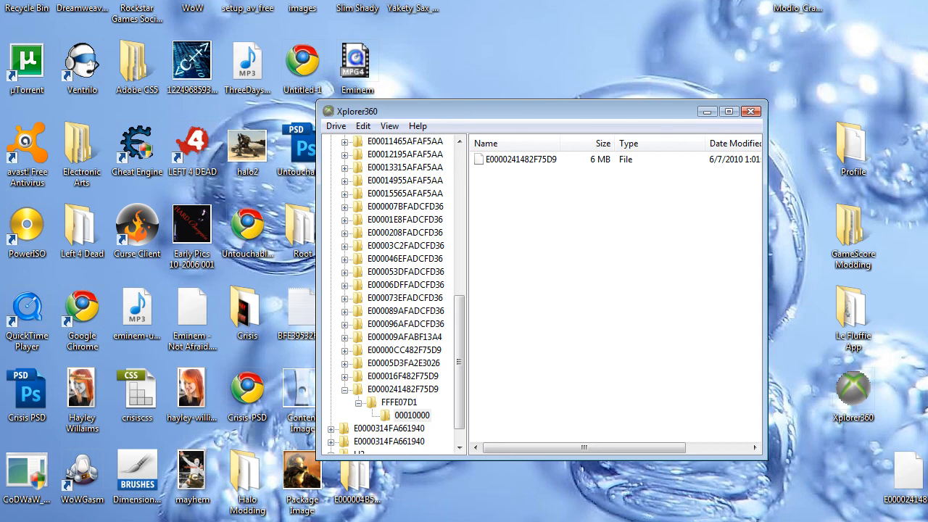
{"action": "mouse_move", "coordinate": [580, 448]}
{"action": "left_mouse_down"}
{"action": "mouse_move", "coordinate": [602, 449]}
{"action": "mouse_move", "coordinate": [580, 448]}
{"action": "left_mouse_up"}
{"action": "left_click", "coordinate": [806, 243]}
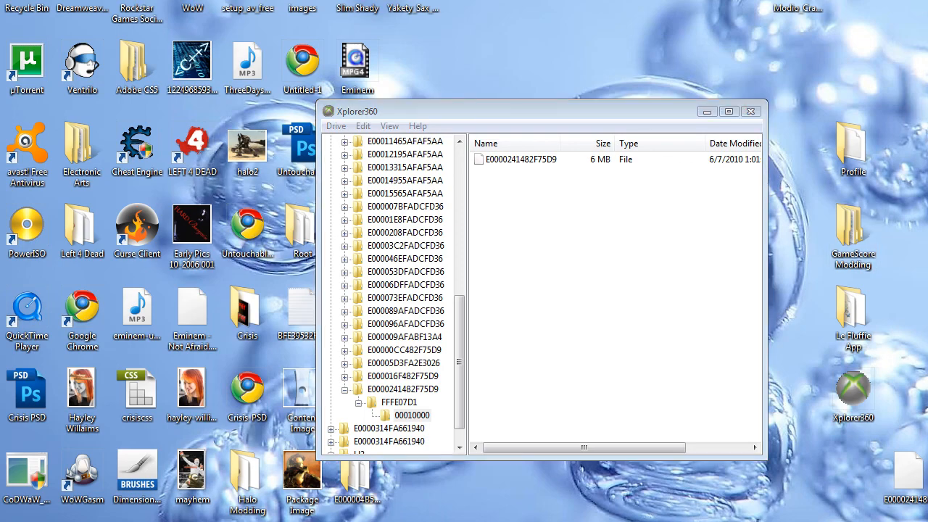